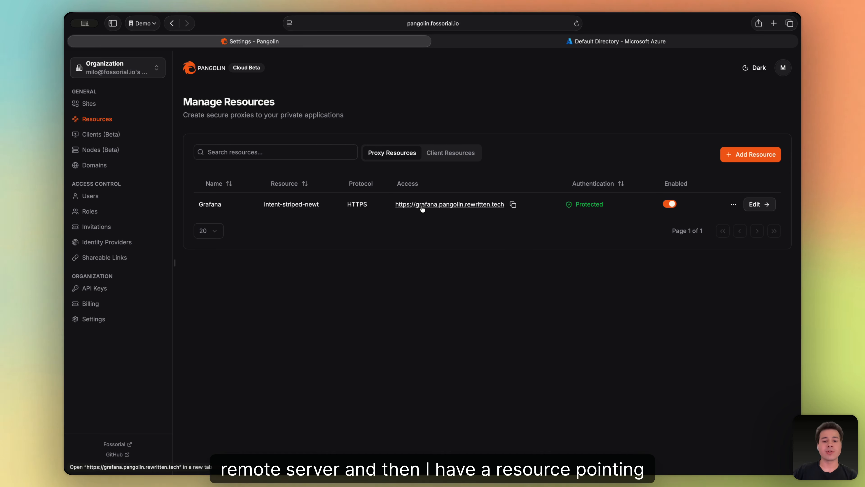
# Check the Grafana address in a new tab, close it, and view Domains listing pangolin.rewritten.tech.
pyautogui.click(422, 204)
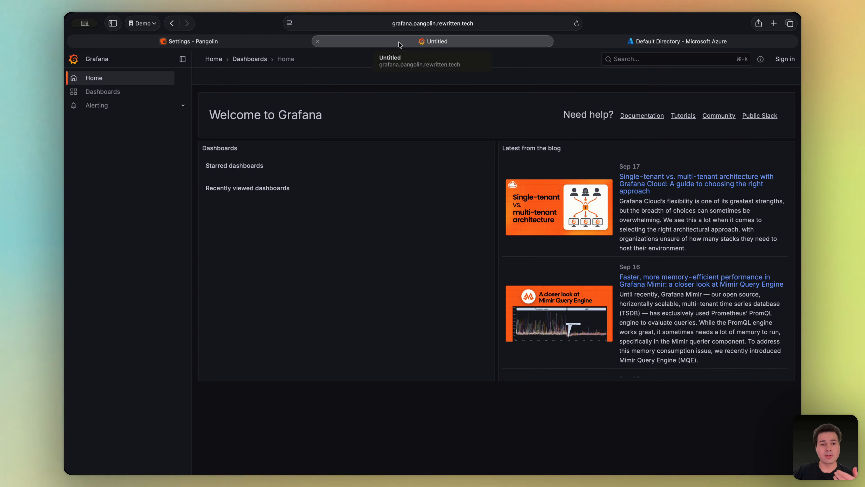
pyautogui.click(318, 41)
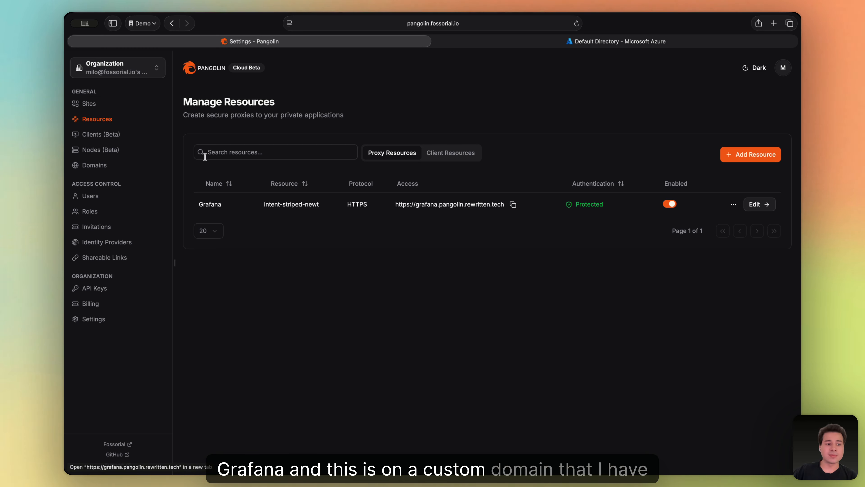
pyautogui.click(94, 165)
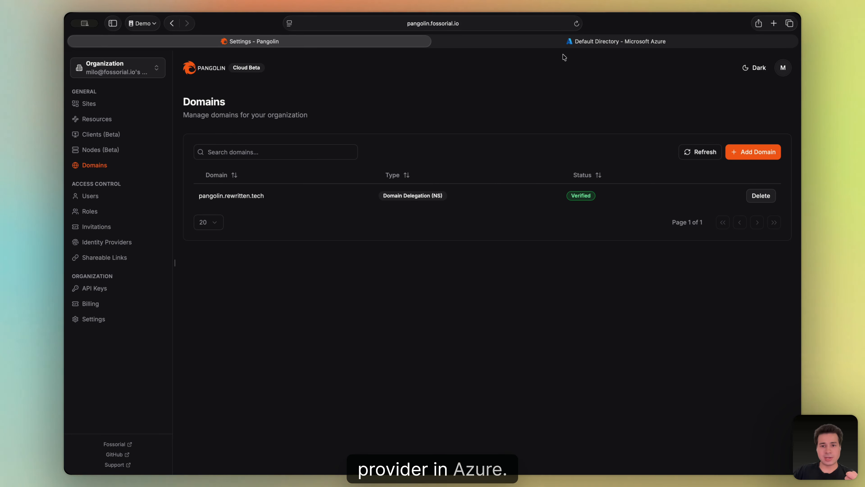
# In the Azure portal, search 'entra id' and open Microsoft Entra ID.
pyautogui.click(566, 41)
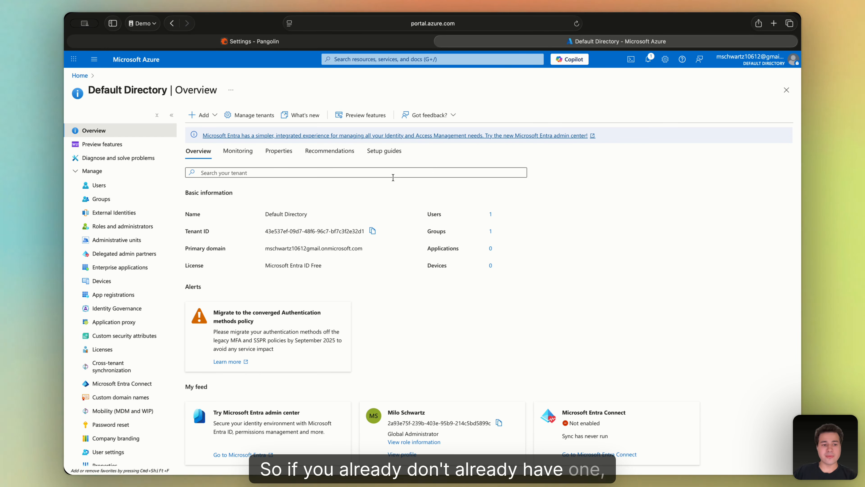
pyautogui.click(398, 60)
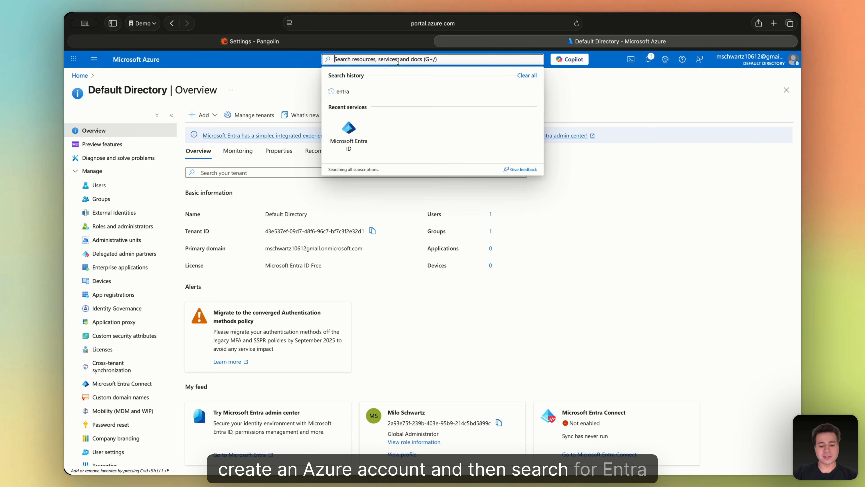
pyautogui.write('entra id')
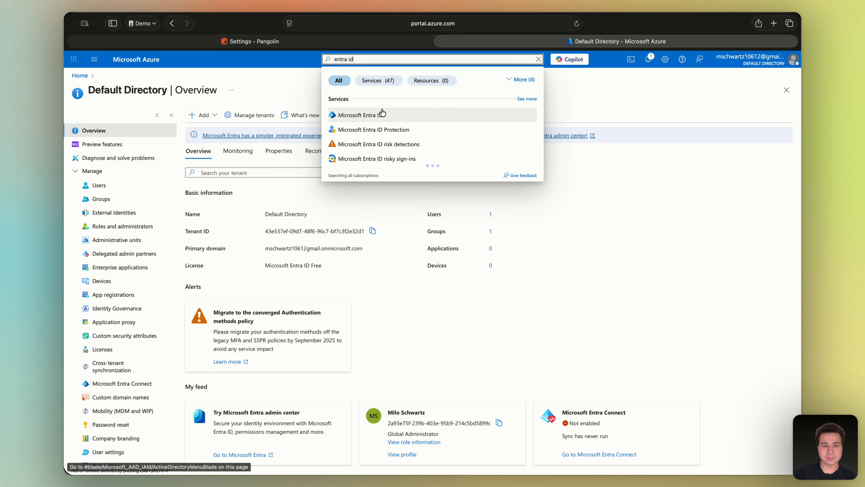
pyautogui.click(382, 115)
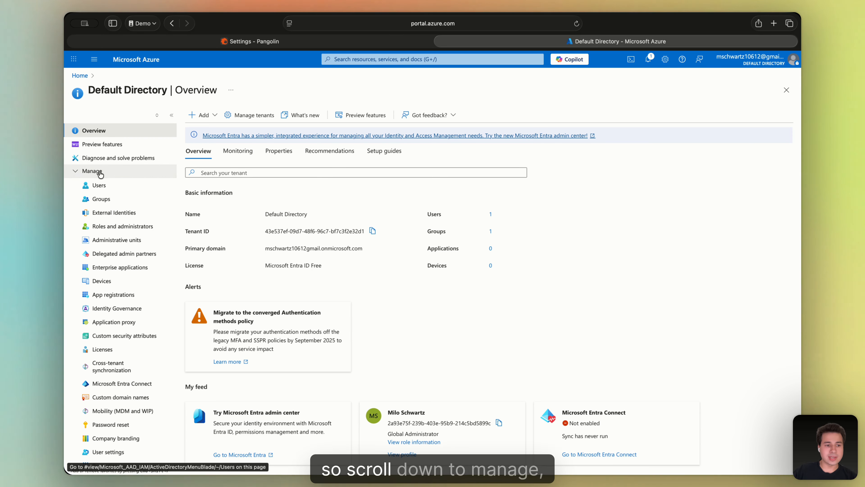
# Start a new app registration from the empty All applications list under App registrations.
pyautogui.click(99, 174)
pyautogui.click(96, 171)
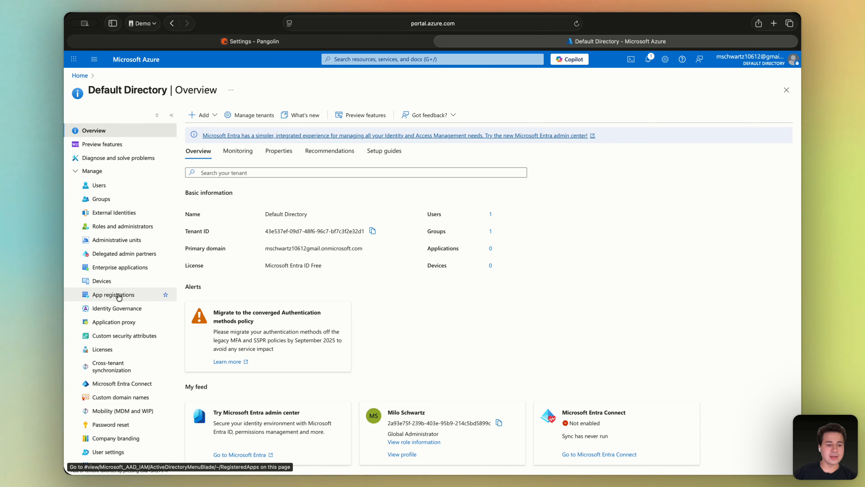
pyautogui.click(114, 295)
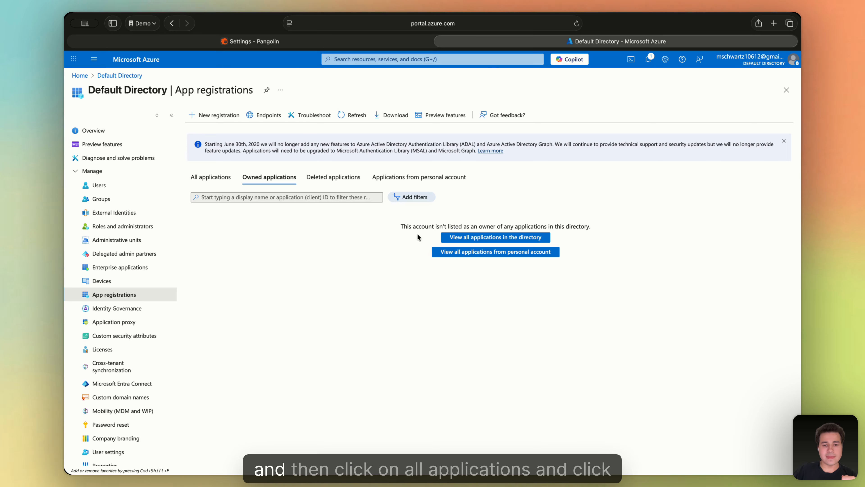
pyautogui.click(213, 178)
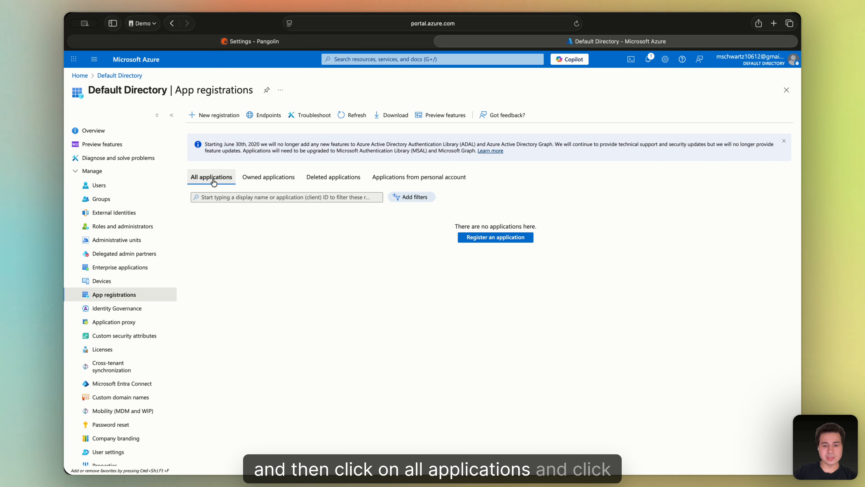
pyautogui.click(485, 238)
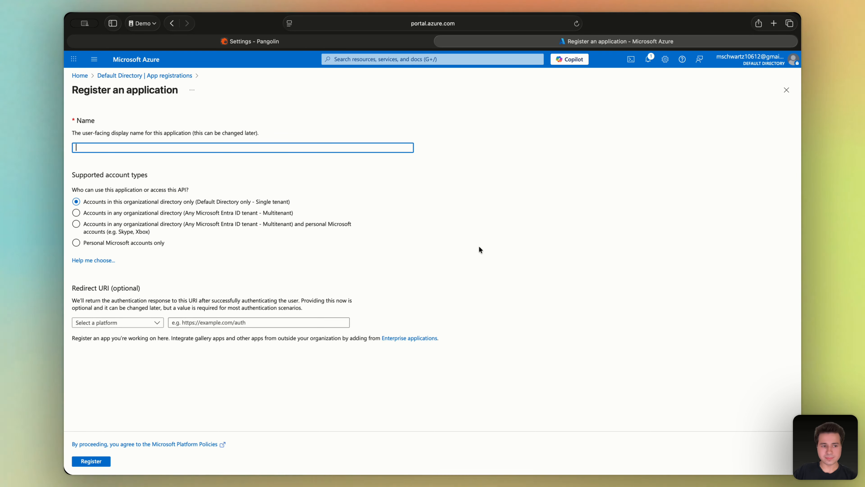
# Register an app named Pangolin for any organizational directory plus personal Microsoft accounts.
pyautogui.write('Pangolin')
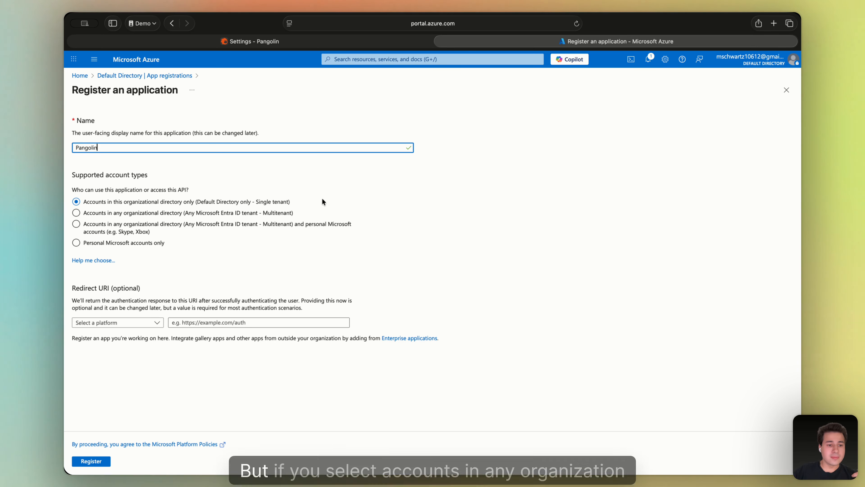
pyautogui.click(106, 215)
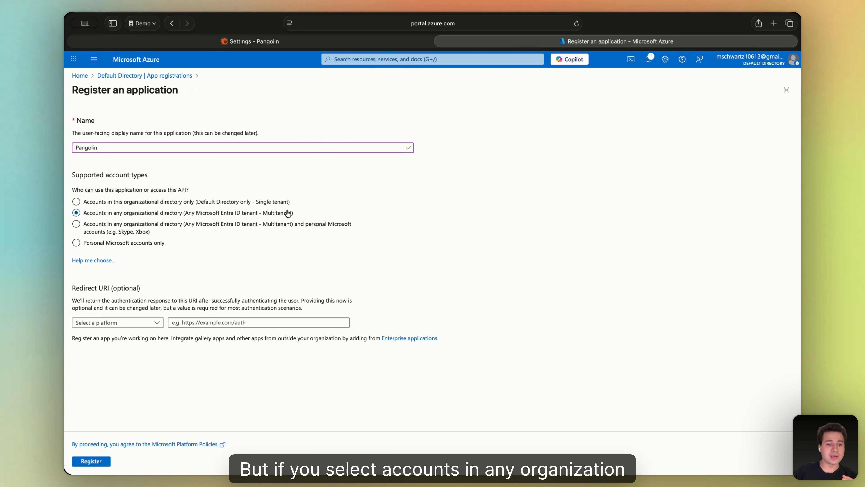
pyautogui.click(336, 232)
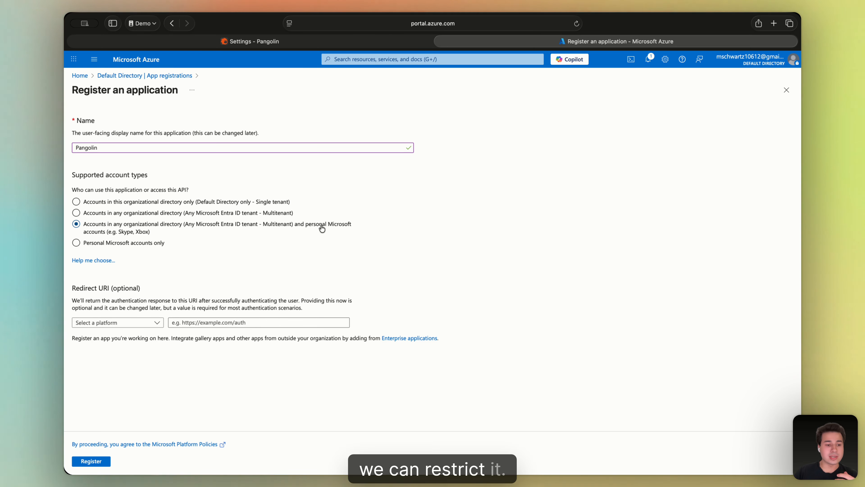
pyautogui.click(97, 462)
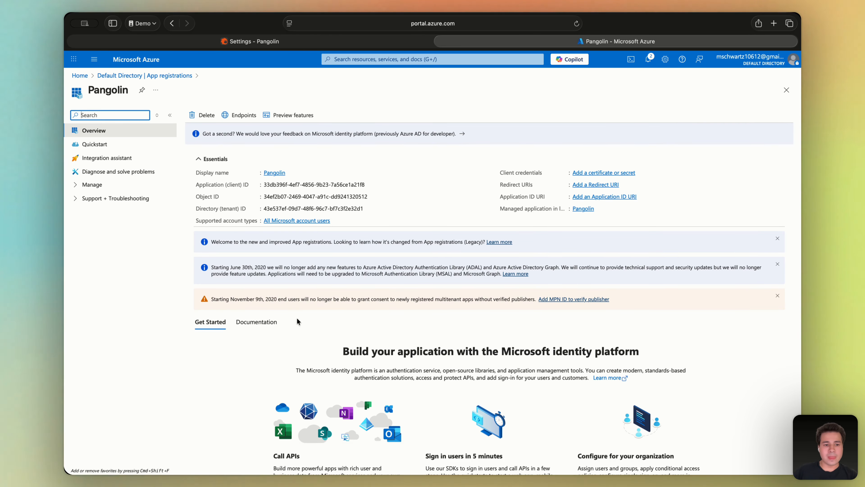
# Copy the Pangolin app's Application (client) ID.
pyautogui.moveTo(369, 185)
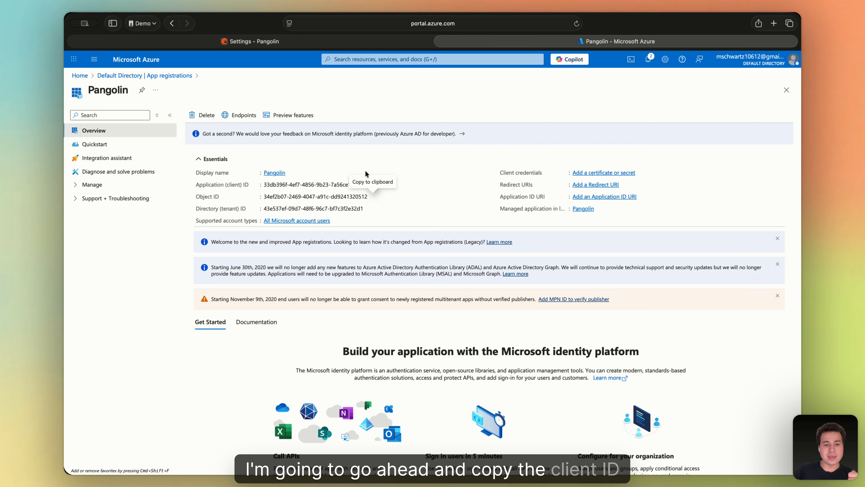
pyautogui.click(369, 184)
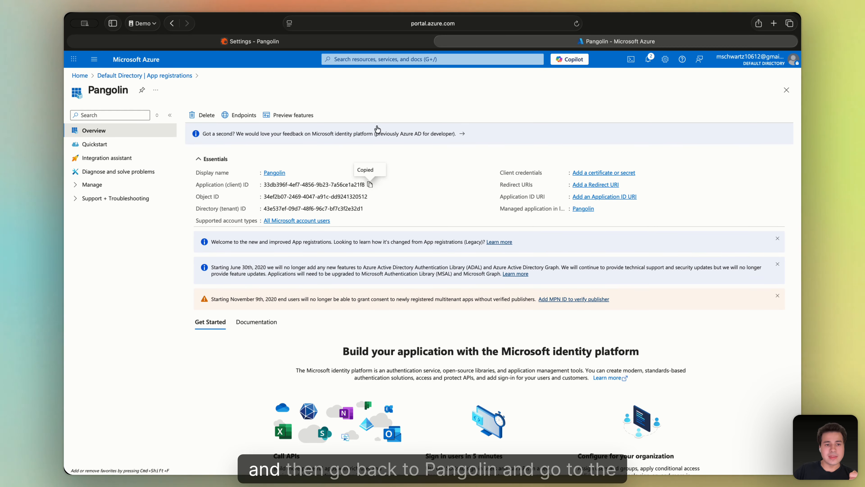
pyautogui.click(254, 42)
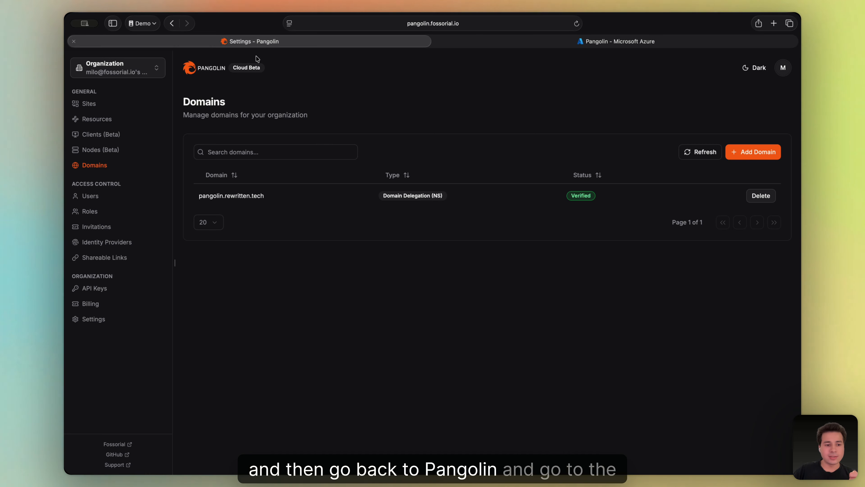
# Add a new Azure Entra ID identity provider named Microsoft.
pyautogui.click(107, 242)
pyautogui.click(721, 154)
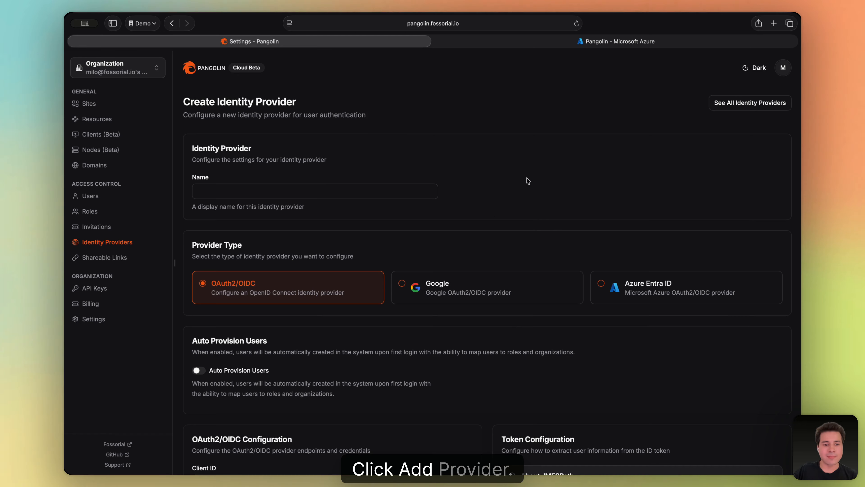
pyautogui.click(630, 288)
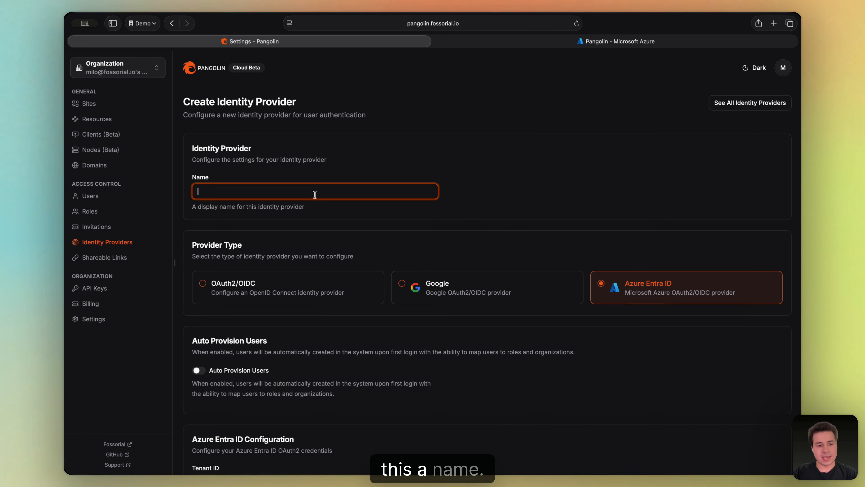
pyautogui.write('A')
pyautogui.press('BackSpace')
pyautogui.write('Microsoft')
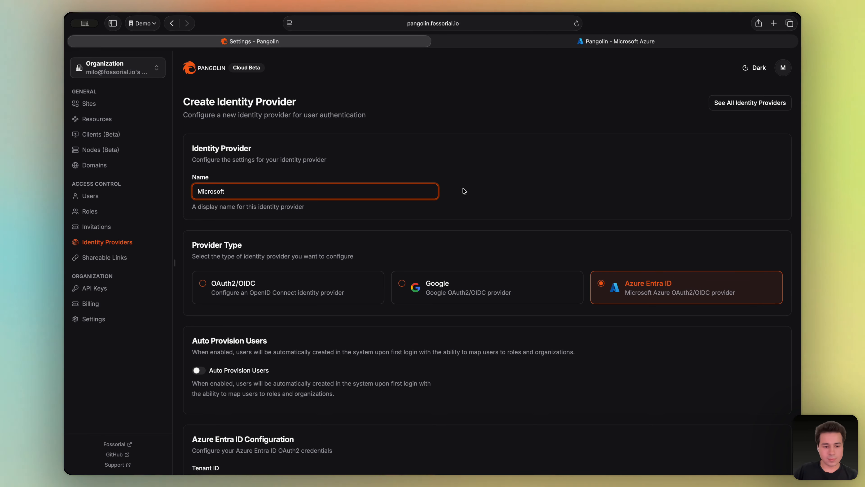
# Paste the Azure app's client ID into the provider's Client ID field.
pyautogui.scroll(-5, 464, 191)
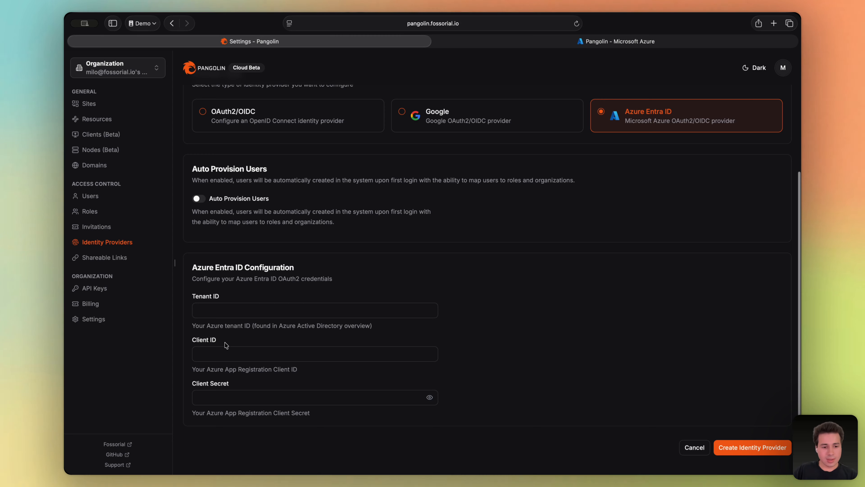
pyautogui.click(218, 353)
pyautogui.press('super+v')
pyautogui.click(495, 355)
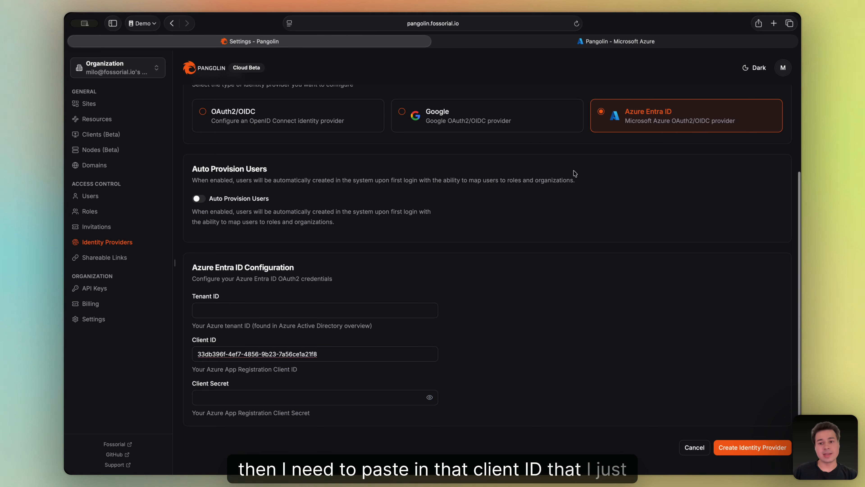
pyautogui.click(618, 41)
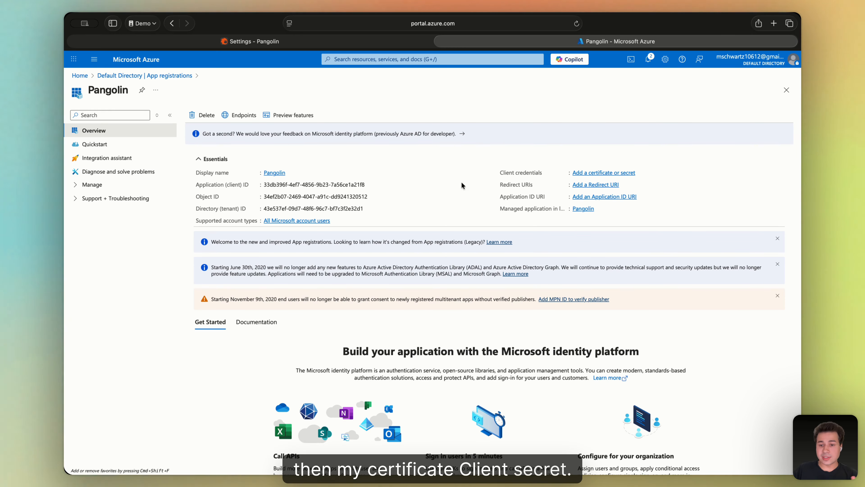
# Add client secret 'Secret' with the 180-day expiry (3/17/2026) and copy its value.
pyautogui.click(580, 173)
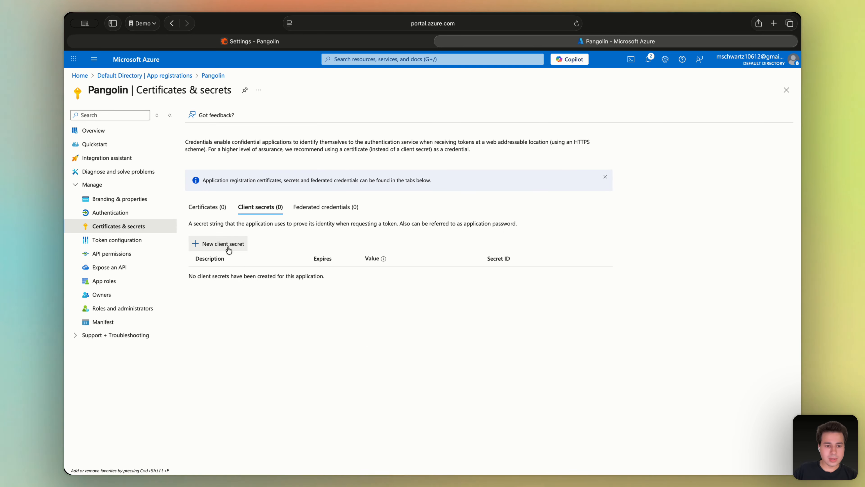
pyautogui.click(229, 250)
pyautogui.click(708, 120)
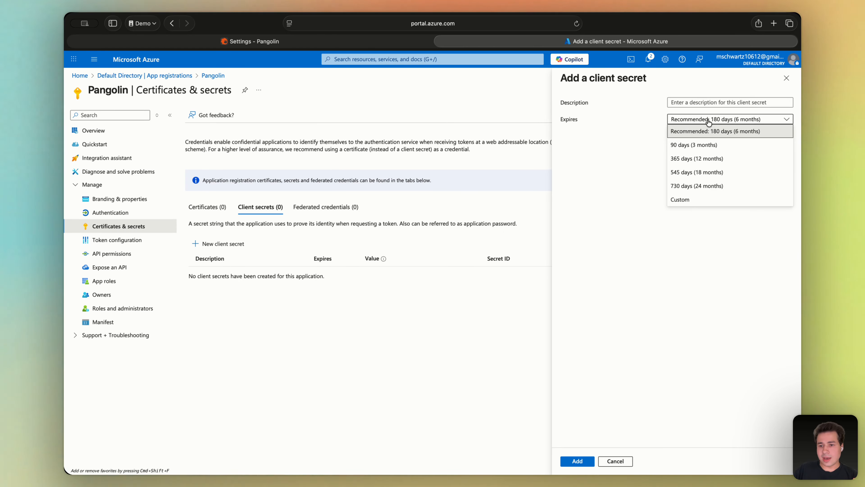
pyautogui.click(626, 173)
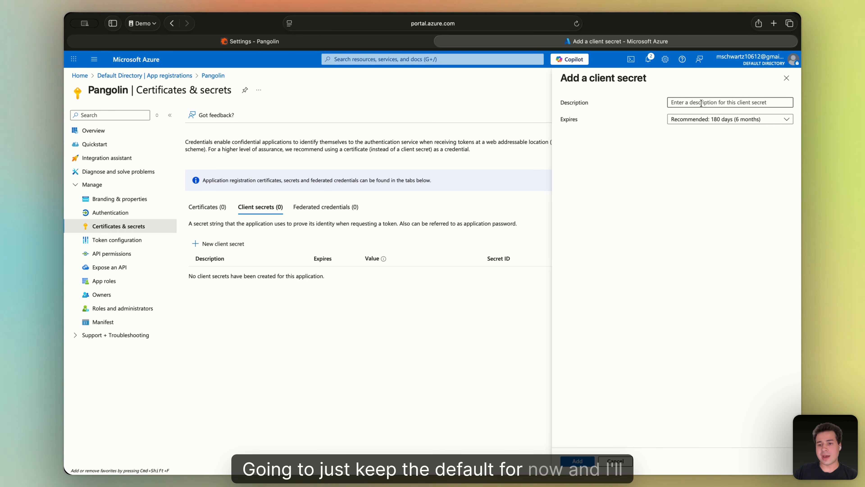
pyautogui.write('Secret')
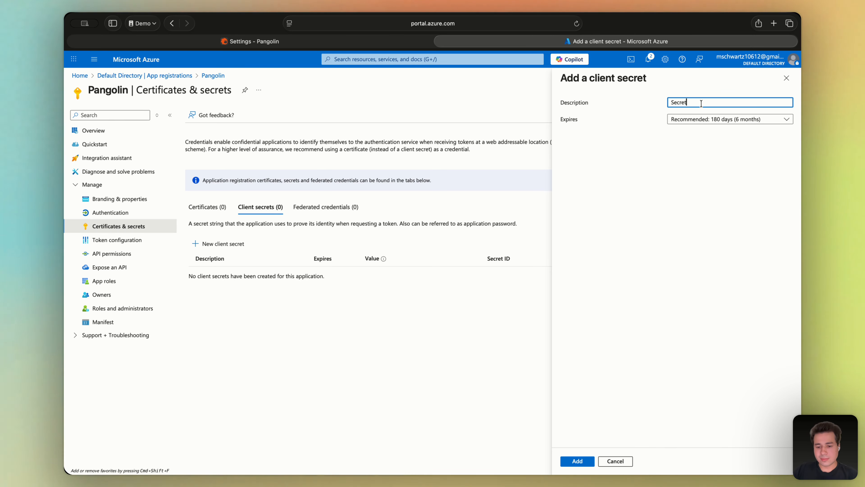
pyautogui.click(578, 461)
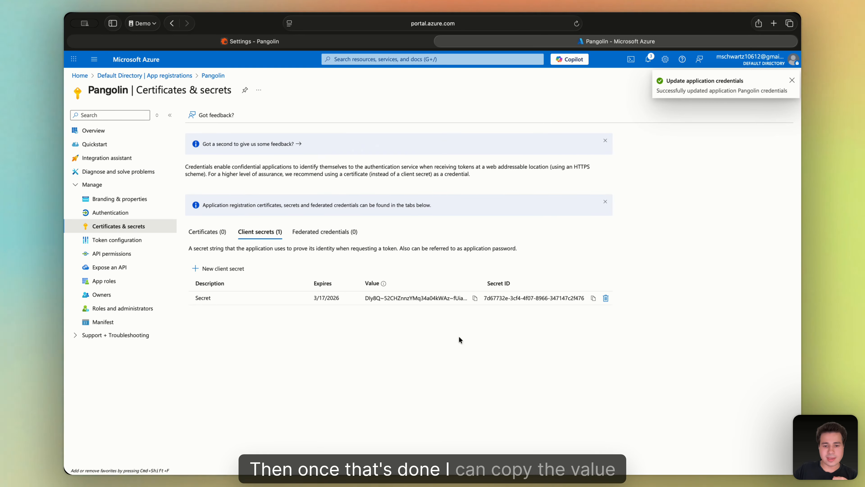
pyautogui.click(475, 298)
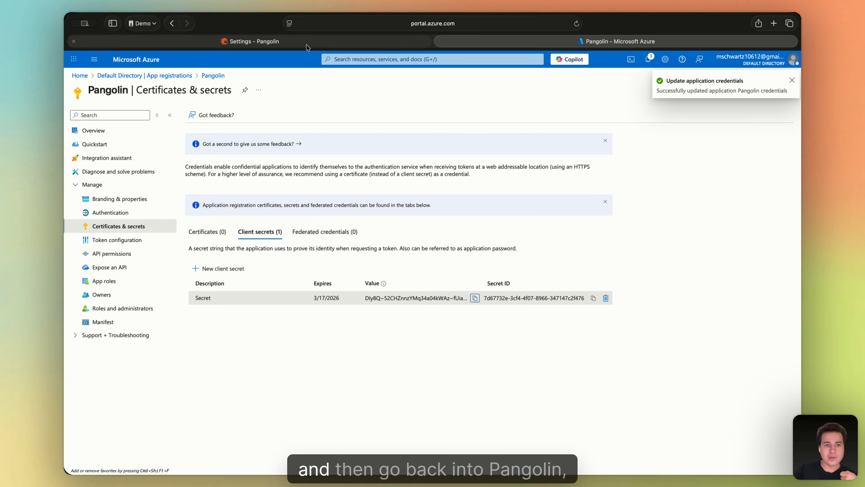
pyautogui.click(73, 41)
# Paste the copied client secret into the Client Secret field.
pyautogui.click(236, 395)
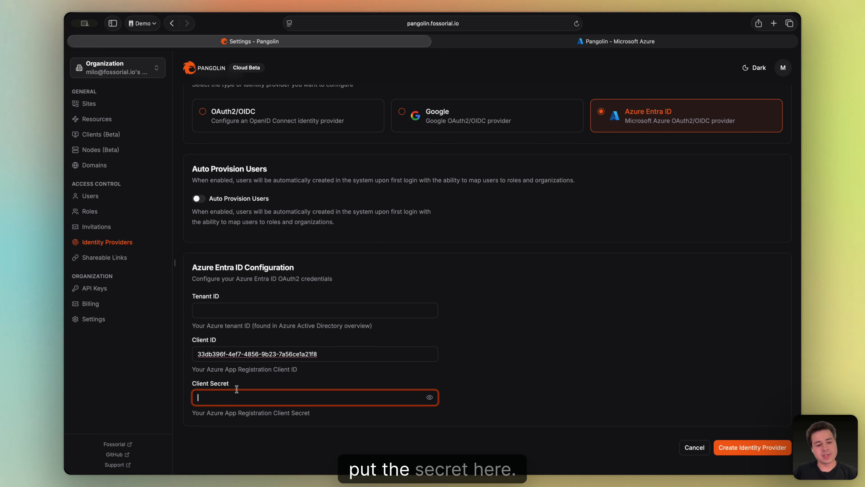
pyautogui.click(502, 376)
pyautogui.click(259, 313)
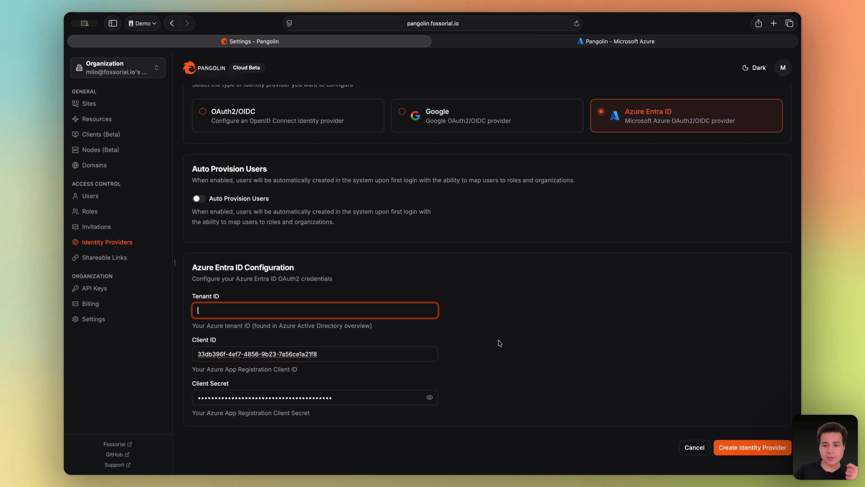
# Copy the Directory (tenant) ID from the Azure app overview and paste it into Tenant ID.
pyautogui.click(546, 42)
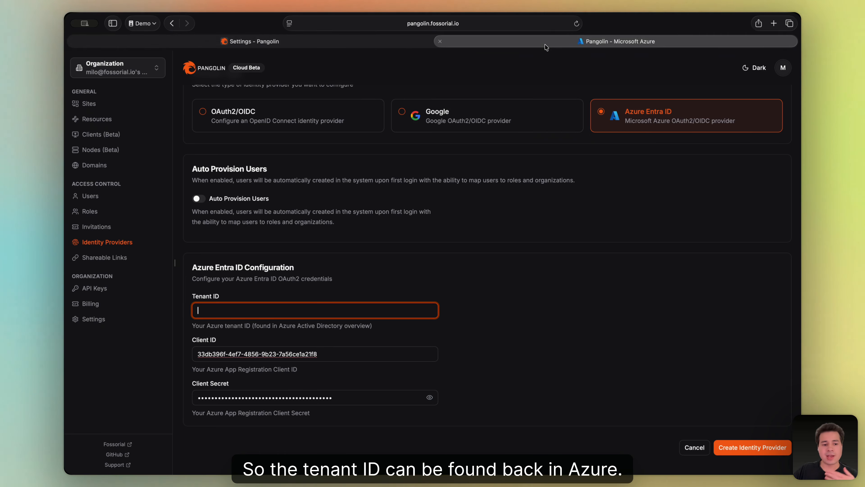
pyautogui.click(118, 133)
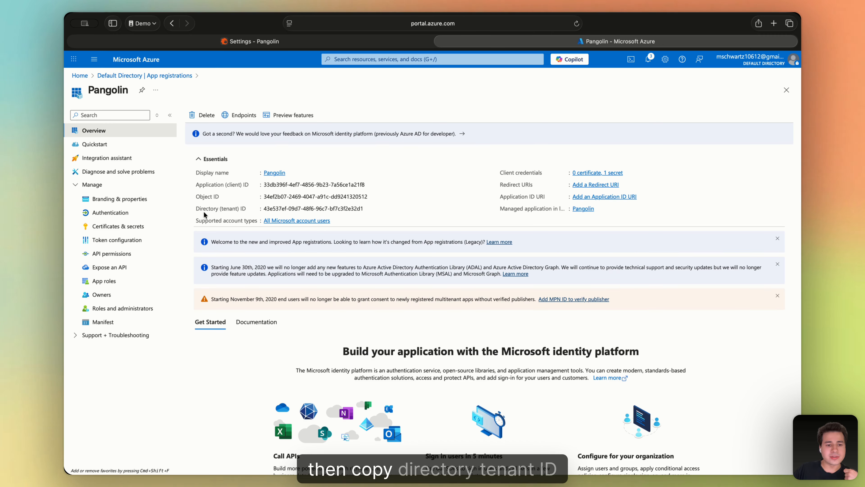
pyautogui.click(369, 208)
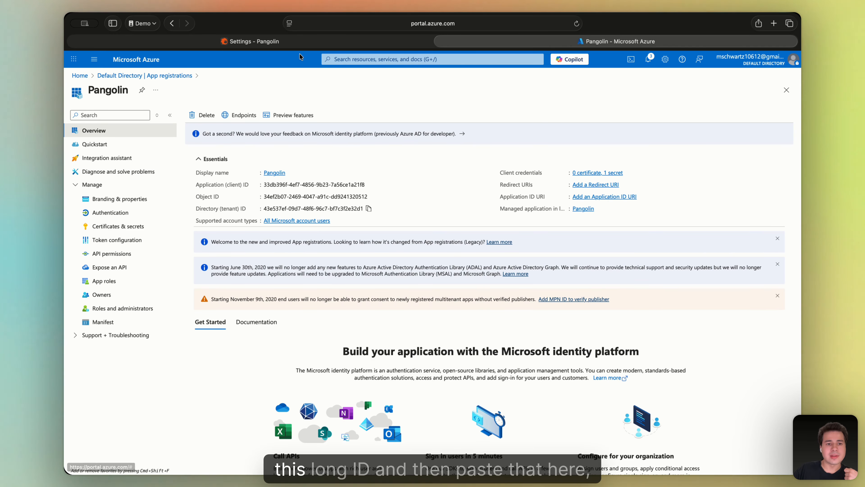
pyautogui.hotkey('ctrl', 'shift', 'Tab')
pyautogui.press('super+v')
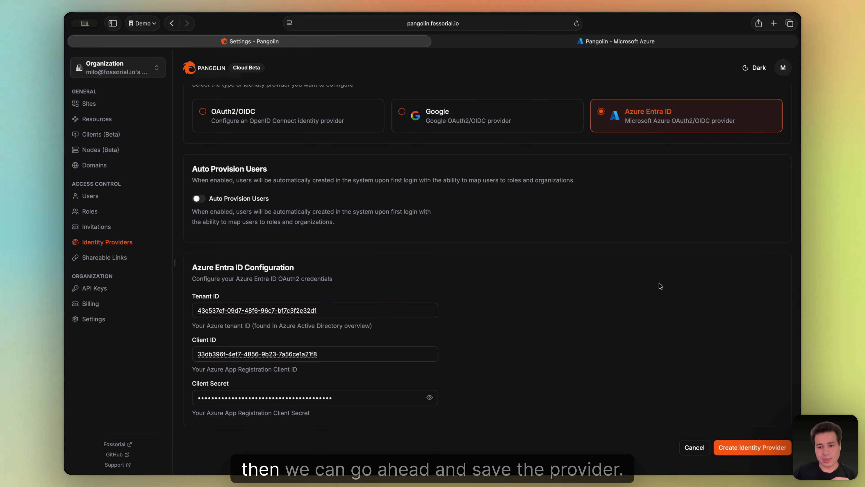
# Create the Microsoft identity provider, then reopen it to copy its redirect URL.
pyautogui.click(753, 452)
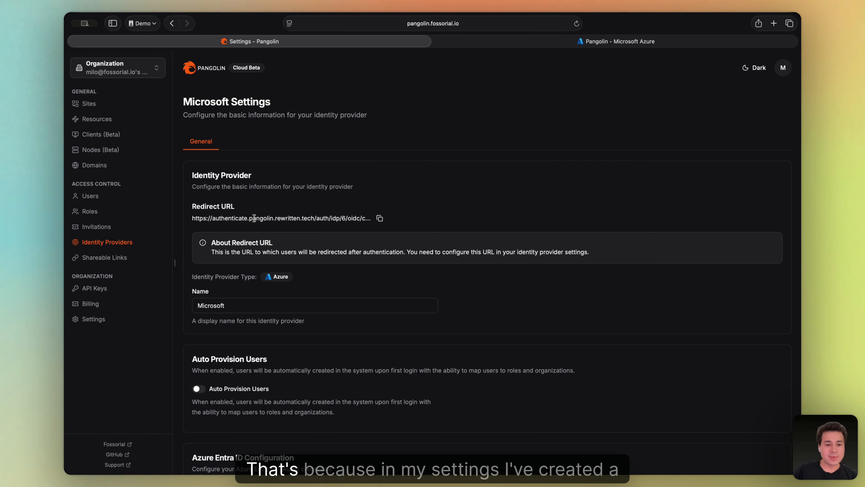
pyautogui.click(97, 320)
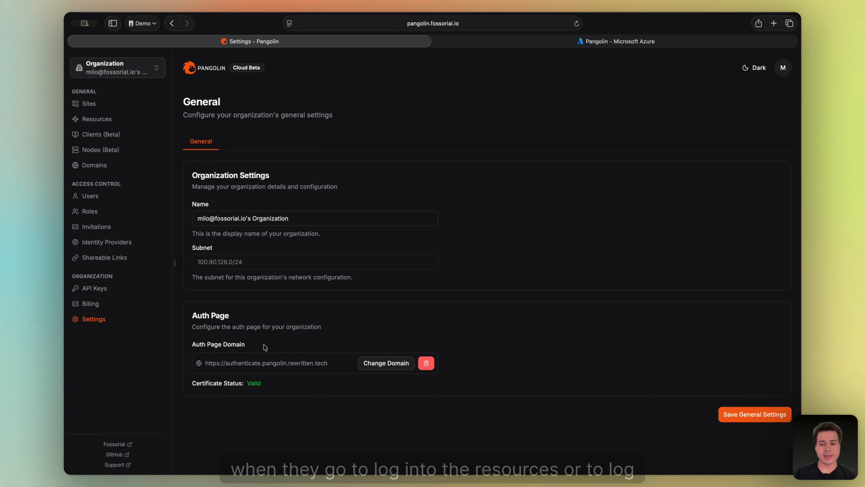
pyautogui.click(103, 242)
pyautogui.click(756, 196)
pyautogui.scroll(-3, 272, 294)
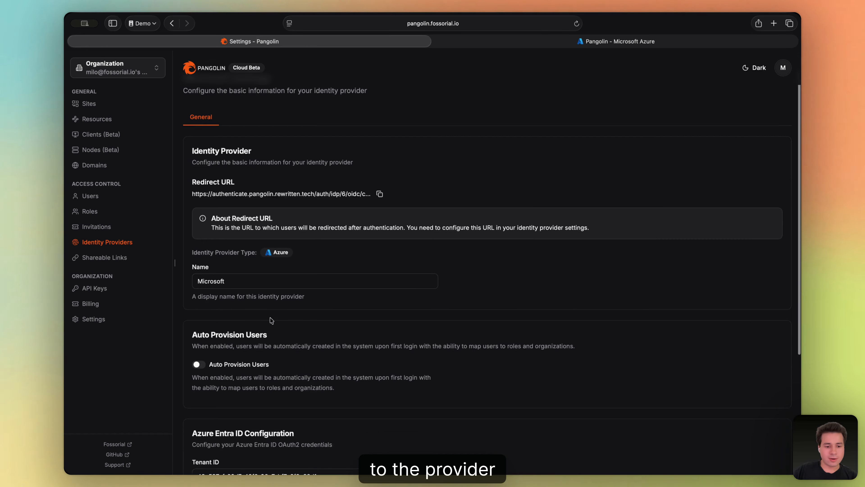
pyautogui.scroll(3, 272, 294)
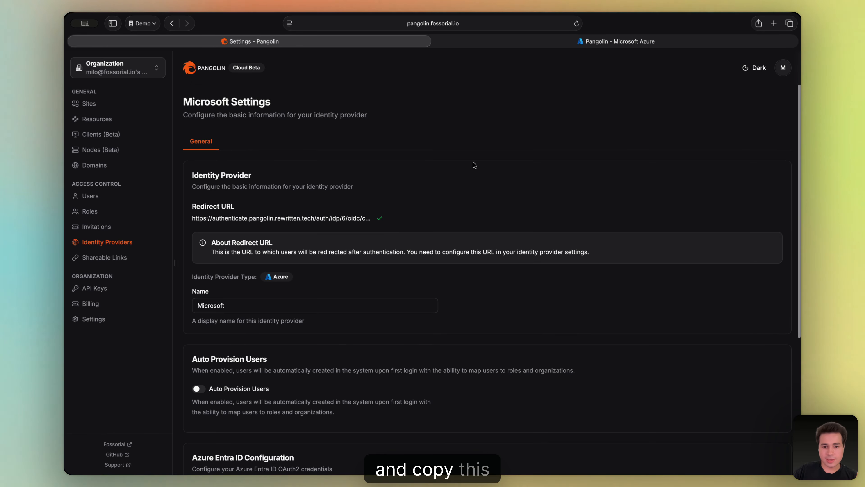
pyautogui.click(624, 41)
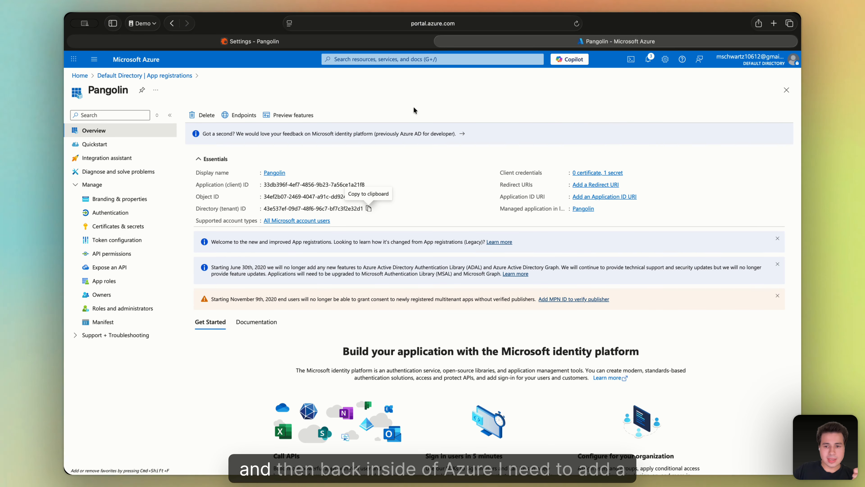
pyautogui.click(587, 186)
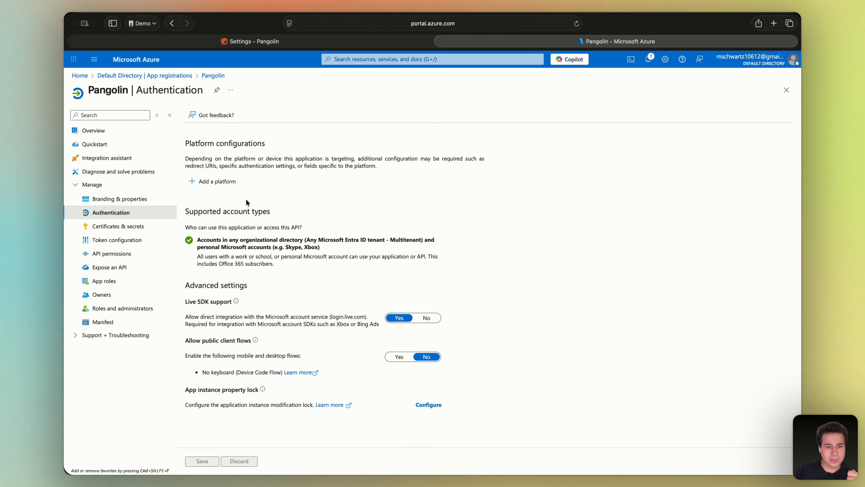
pyautogui.click(211, 181)
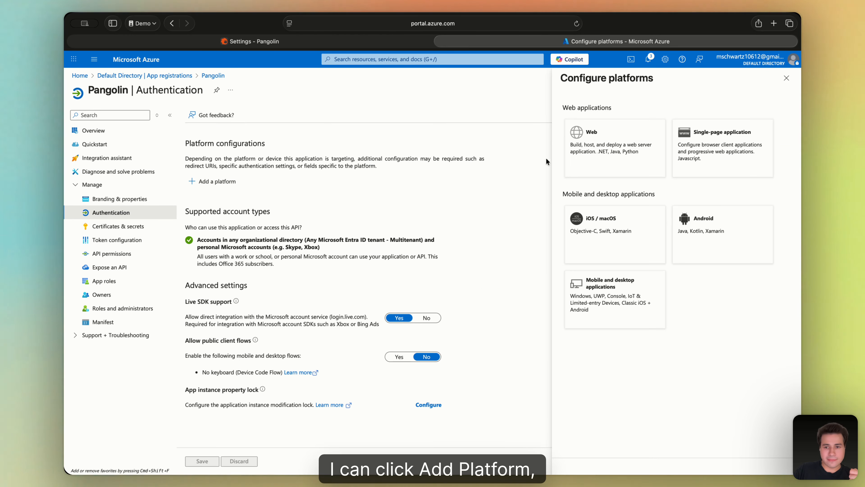
pyautogui.click(635, 137)
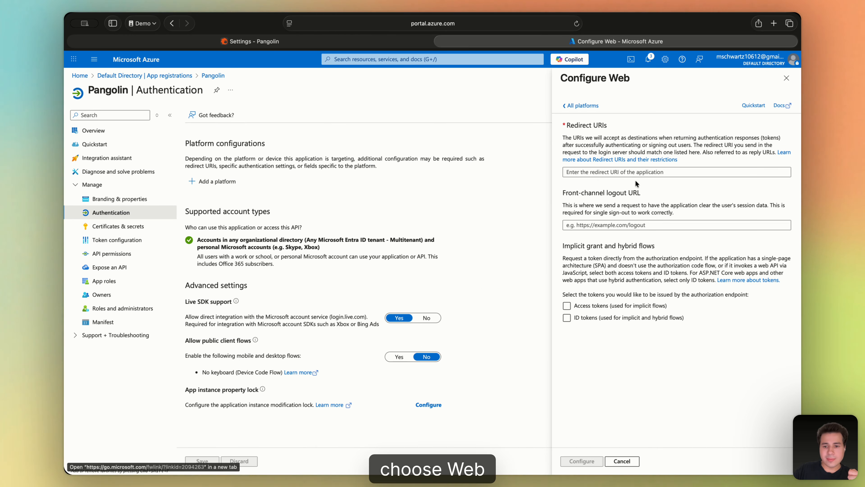
pyautogui.click(622, 174)
pyautogui.press('super+v')
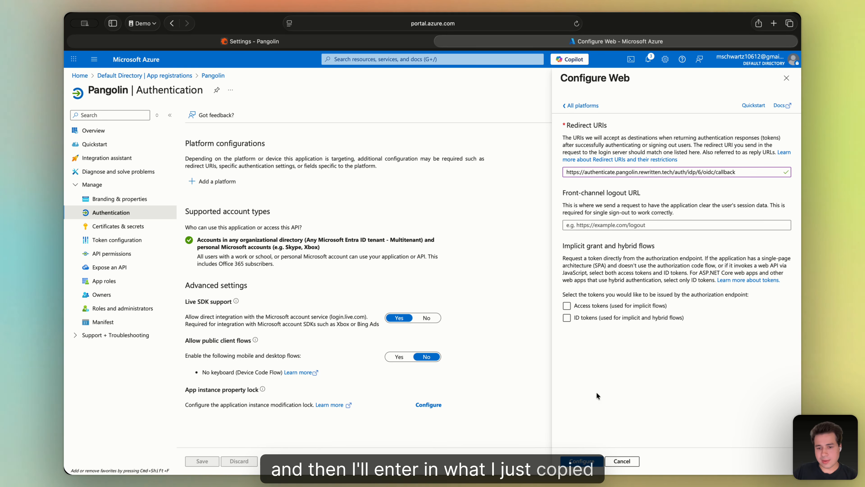
pyautogui.click(577, 462)
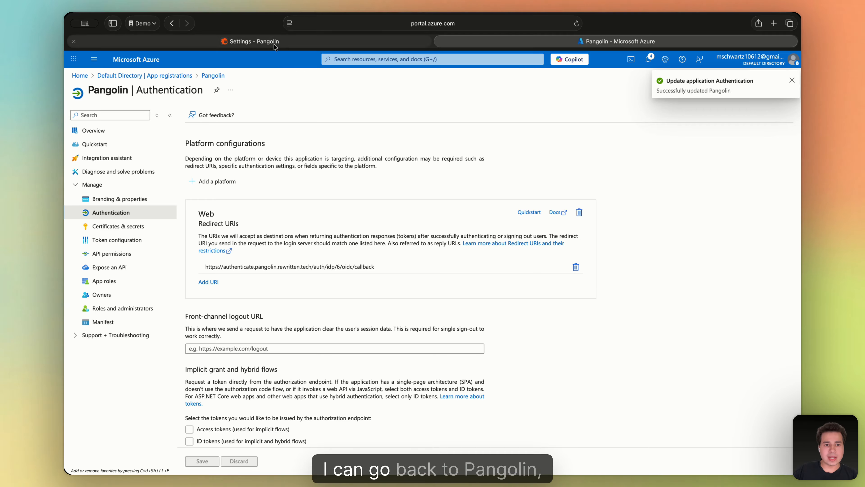
pyautogui.click(250, 42)
# Test Microsoft sign-in from the auth page, consenting for the organization; it fails validating the OIDC token.
pyautogui.click(115, 324)
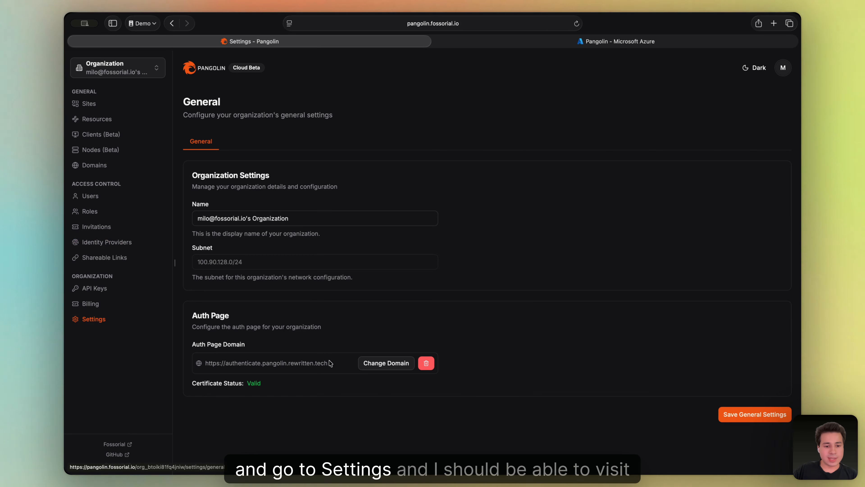
pyautogui.click(316, 364)
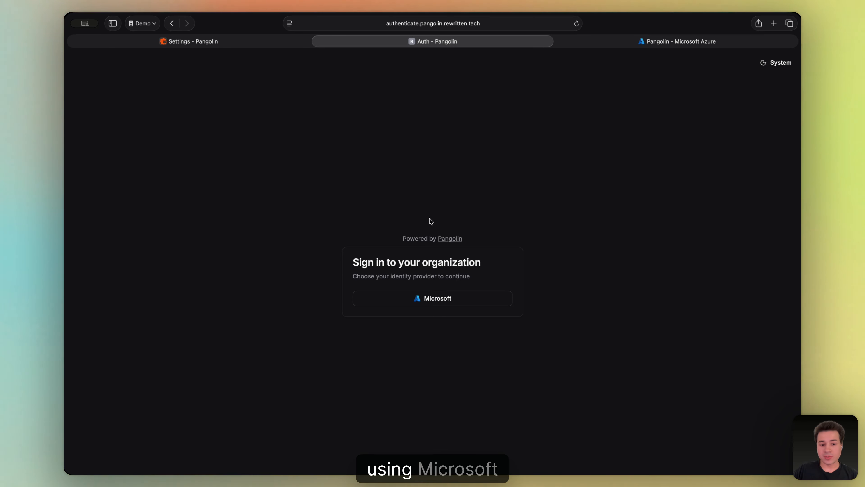
pyautogui.click(428, 303)
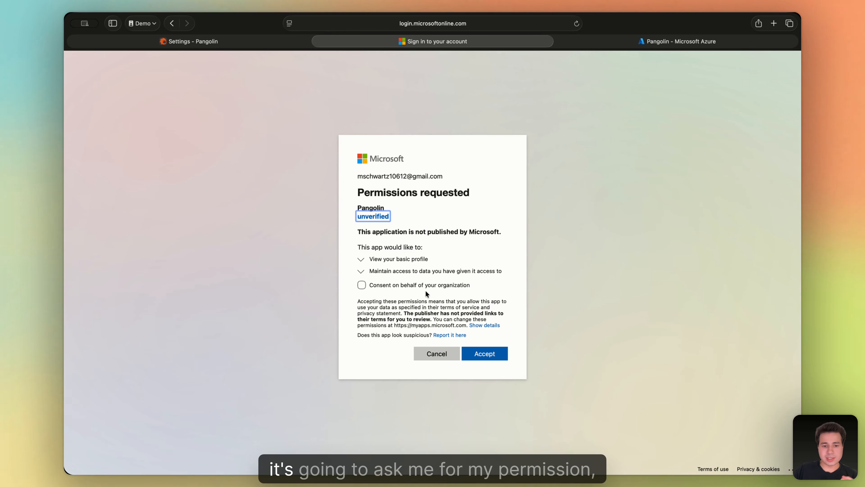
pyautogui.click(400, 286)
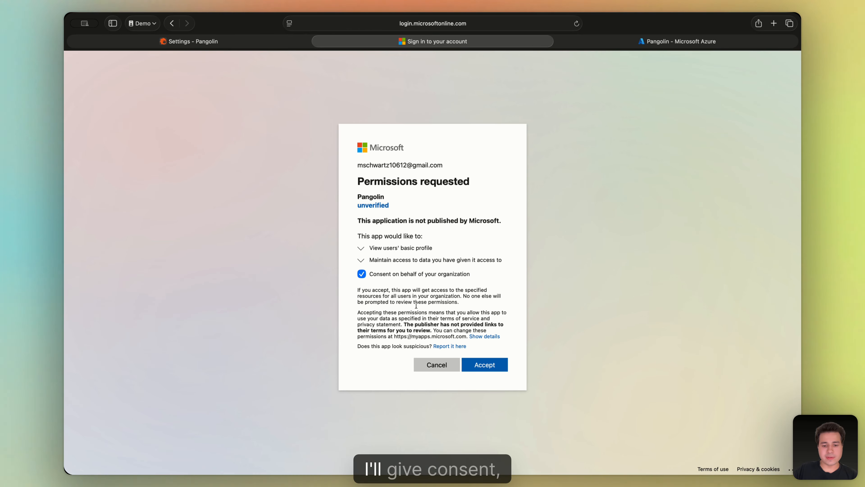
pyautogui.click(484, 366)
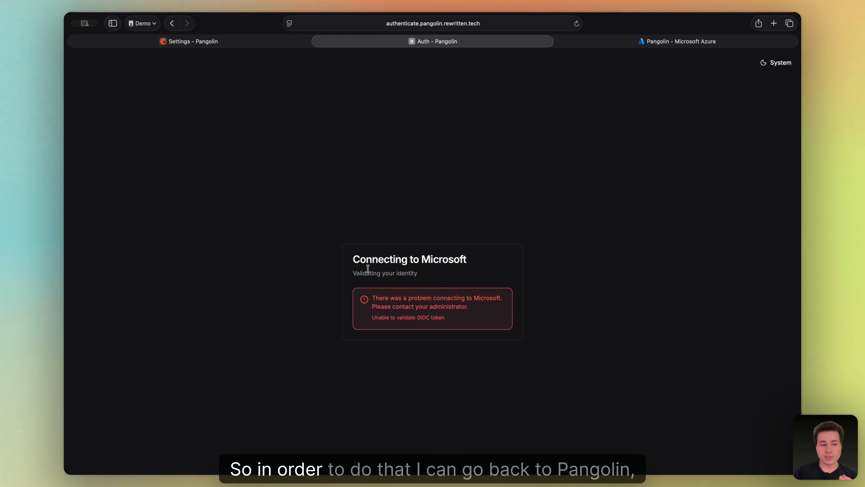
# Create a Microsoft-provider user for the account's e-mail address with the Admin role.
pyautogui.click(205, 44)
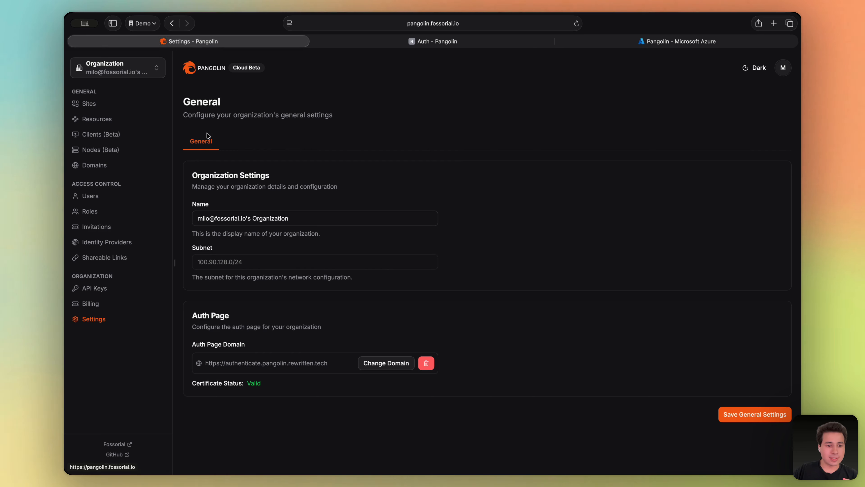
pyautogui.click(109, 198)
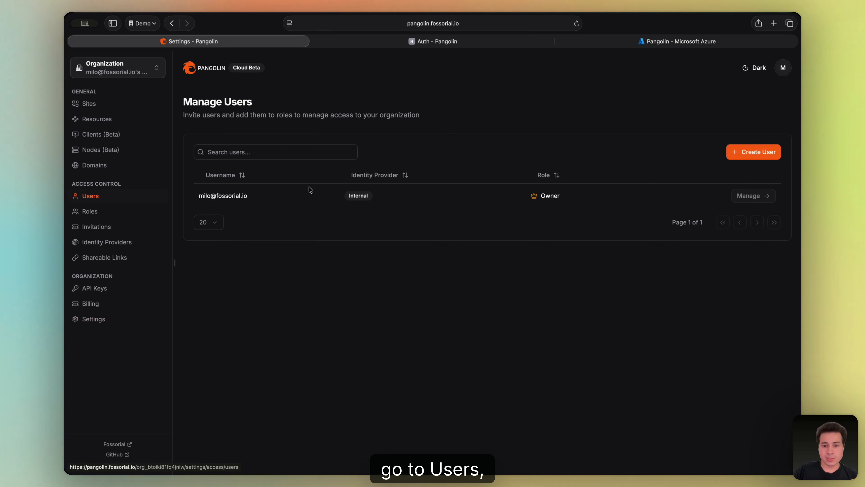
pyautogui.click(759, 152)
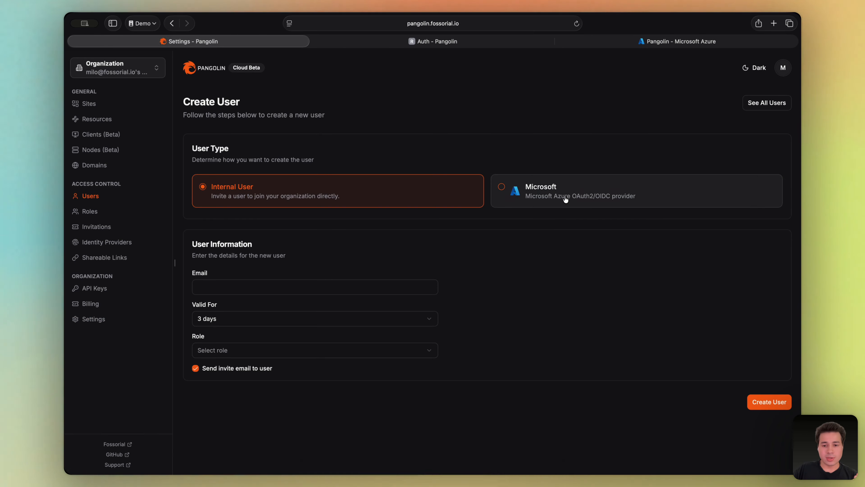
pyautogui.click(564, 197)
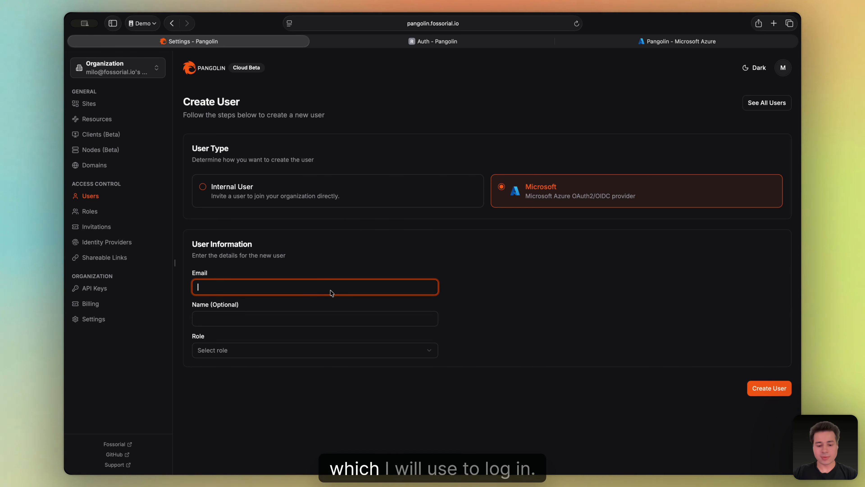
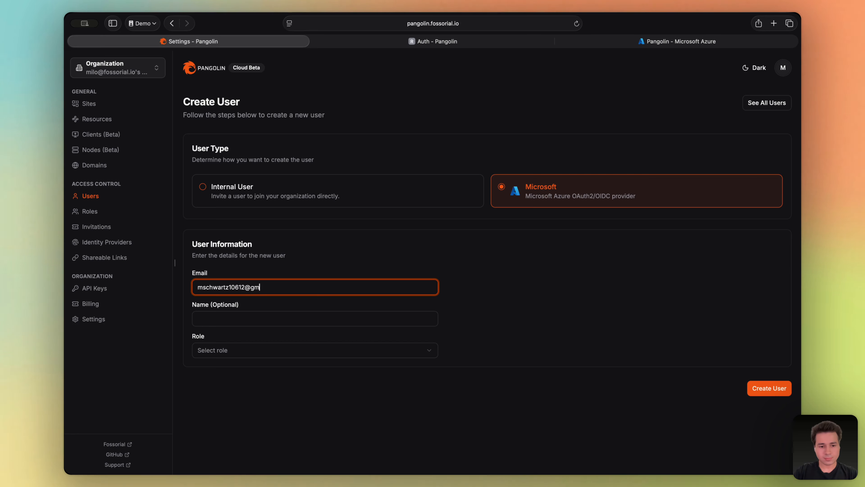
pyautogui.press('Tab')
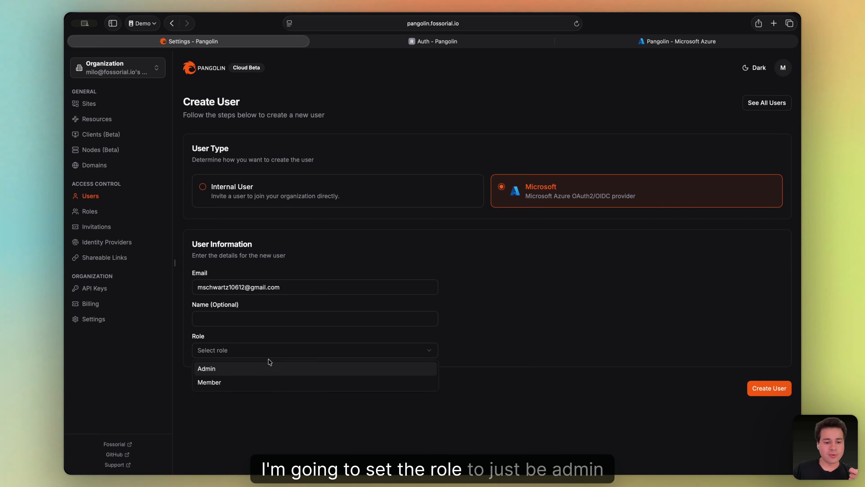
pyautogui.click(249, 370)
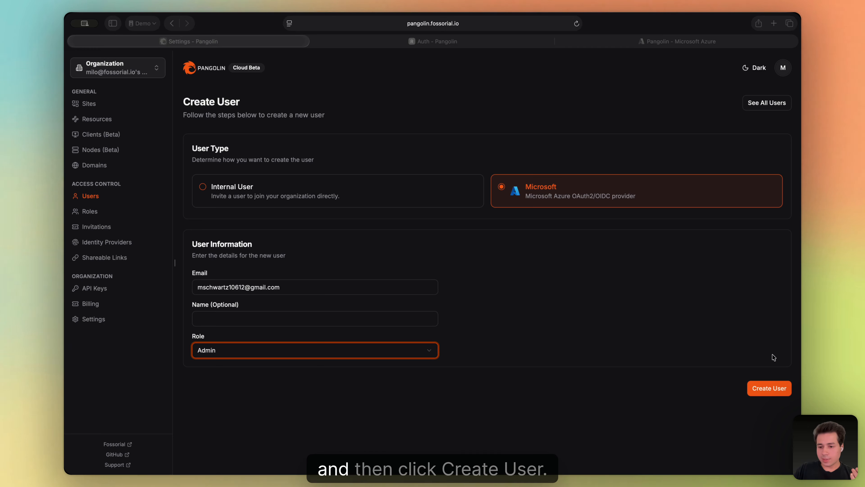
pyautogui.click(769, 388)
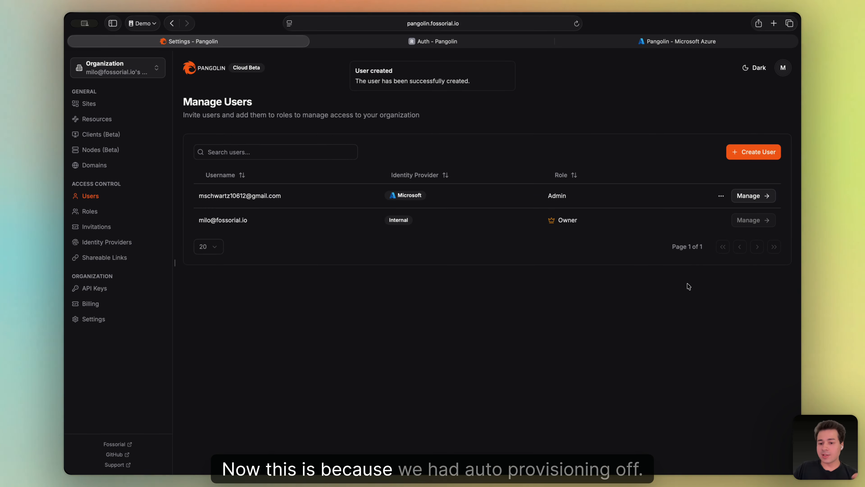
pyautogui.press('super+Tab')
# Turn on Auto Provision Users for the Microsoft identity provider.
pyautogui.click(571, 325)
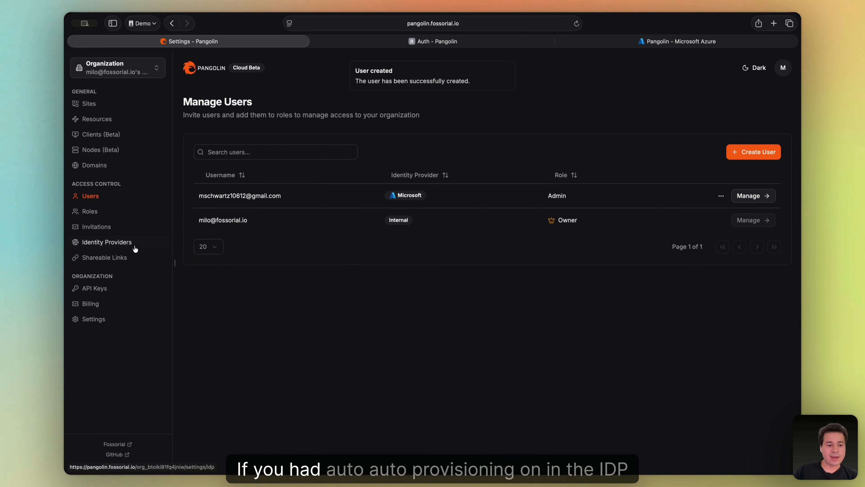
pyautogui.click(107, 241)
pyautogui.click(750, 201)
pyautogui.scroll(-5, 443, 239)
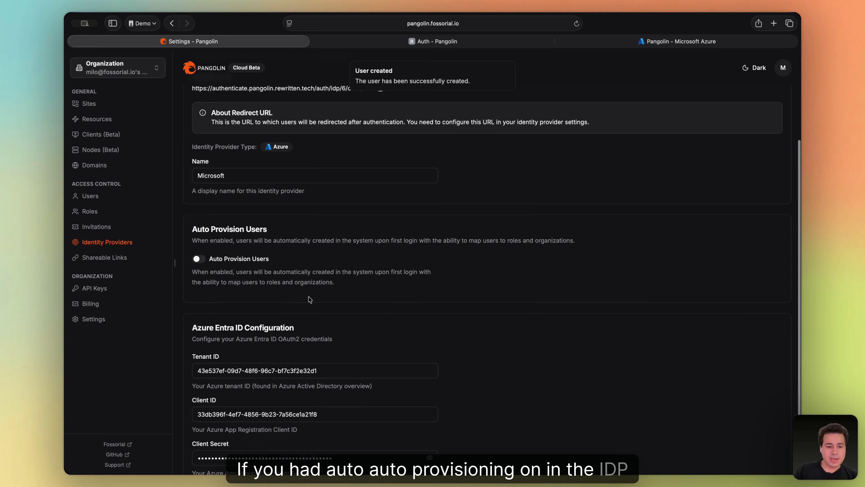
pyautogui.click(198, 253)
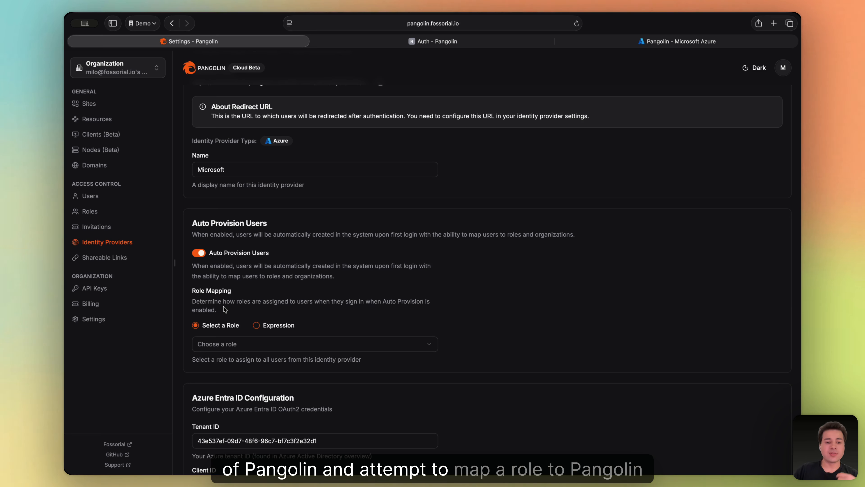
# Review the Admin and Member roles, try Expression mapping, then return to Select a Role.
pyautogui.click(223, 342)
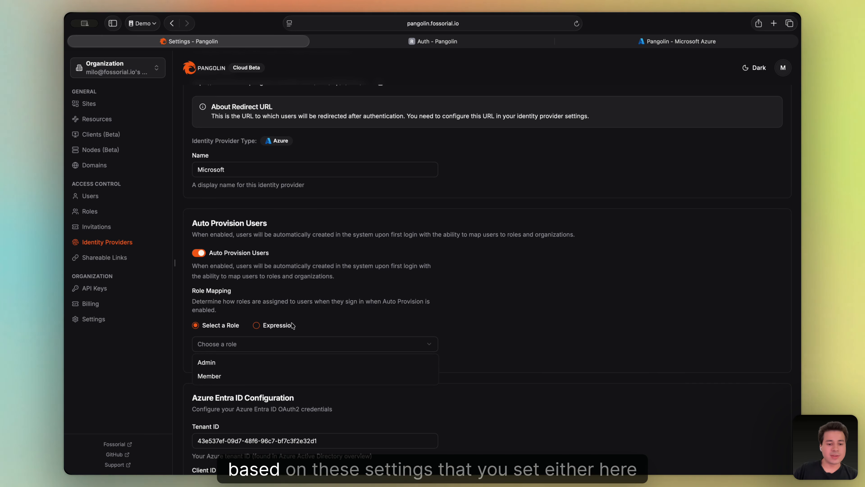
pyautogui.click(230, 348)
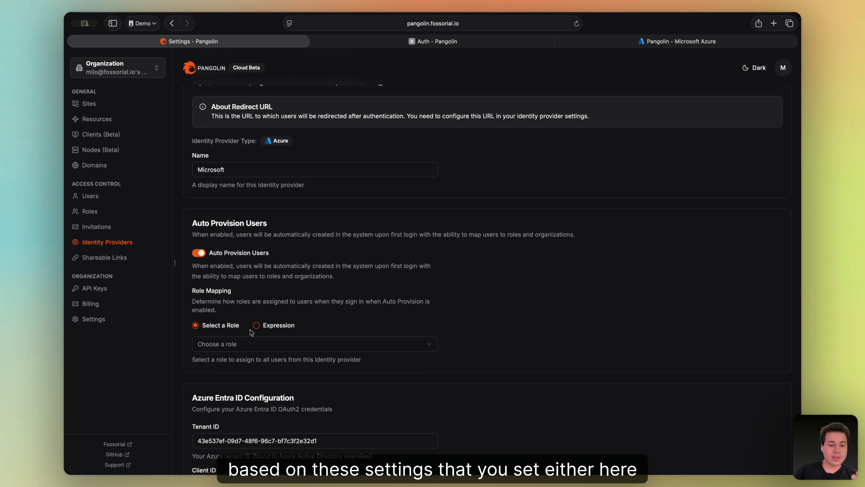
pyautogui.click(273, 327)
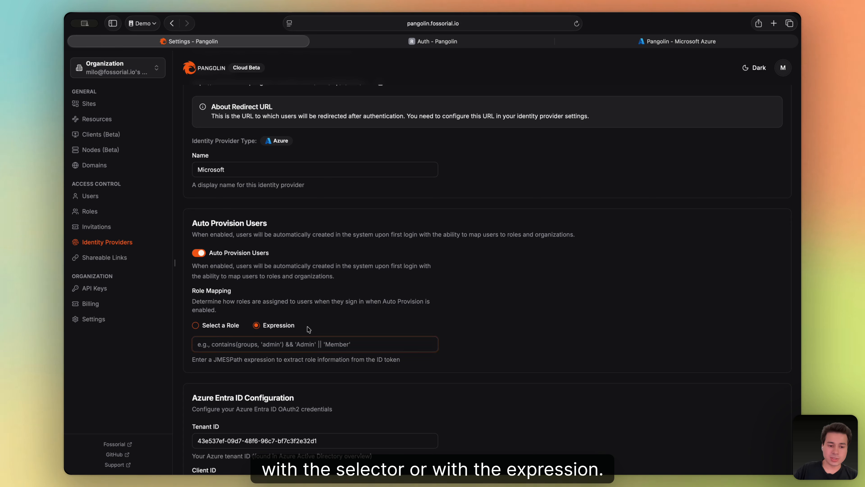
pyautogui.click(215, 325)
pyautogui.click(412, 41)
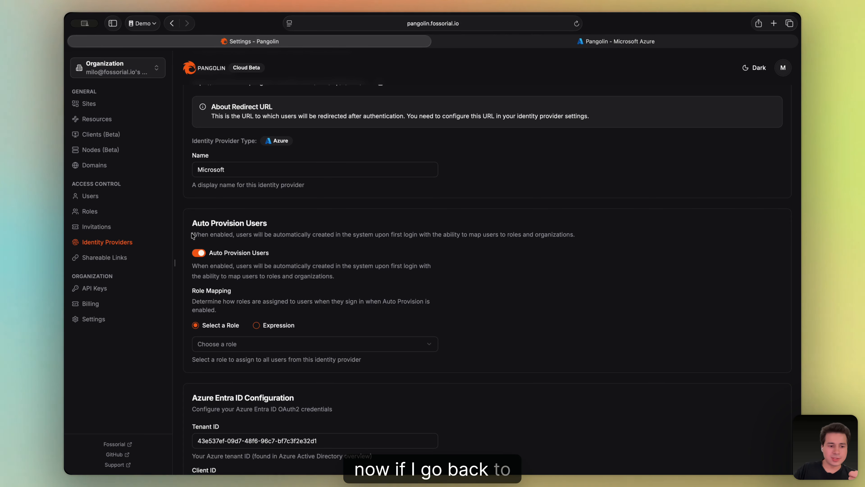
# Open the organization's Auth Page link in a new tab and log out of the dashboard.
pyautogui.click(93, 319)
pyautogui.click(274, 363)
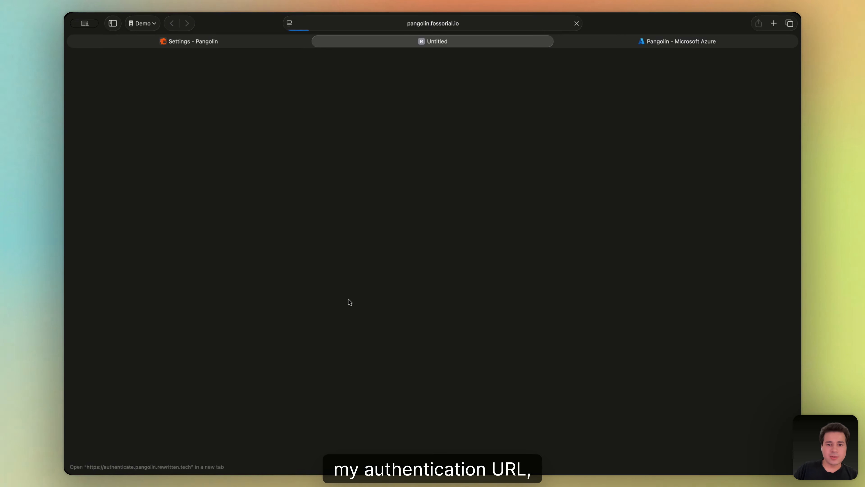
pyautogui.click(204, 39)
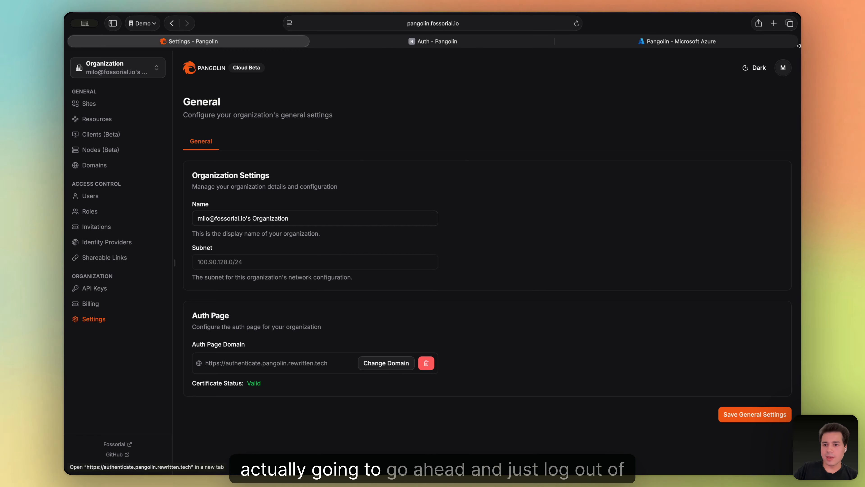
pyautogui.click(784, 67)
pyautogui.click(721, 223)
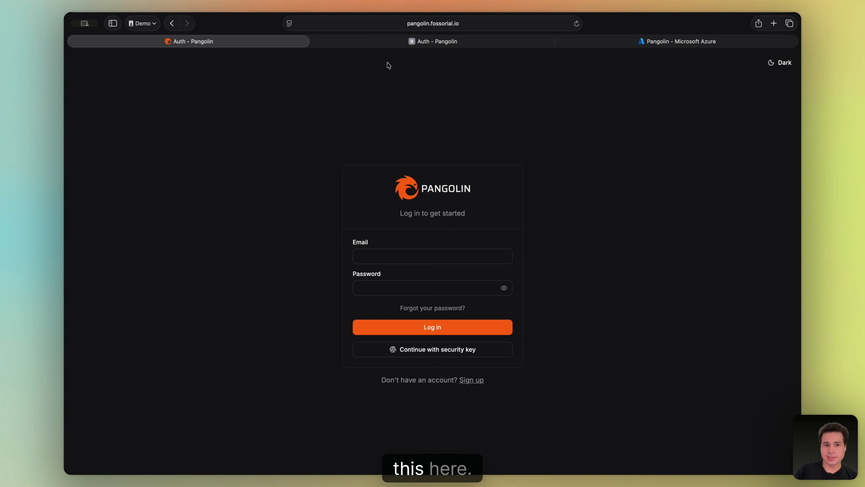
# Sign in with Microsoft and confirm on Users that the Microsoft user holds the Admin role.
pyautogui.click(367, 40)
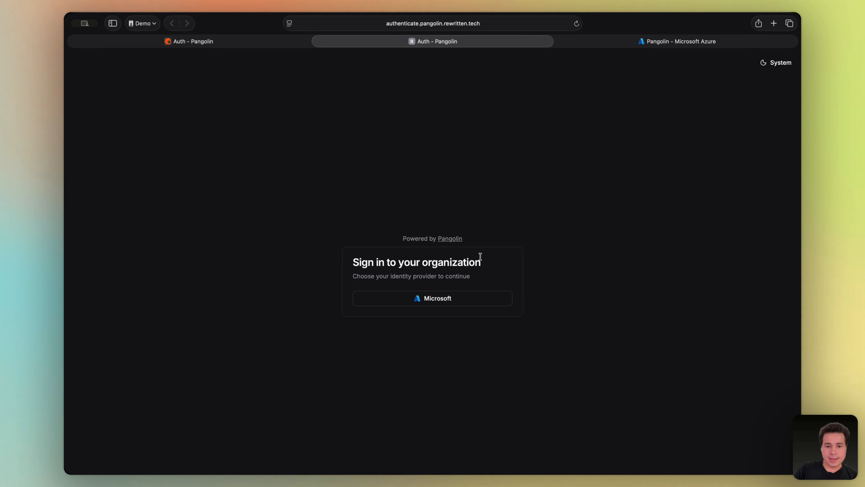
pyautogui.click(460, 303)
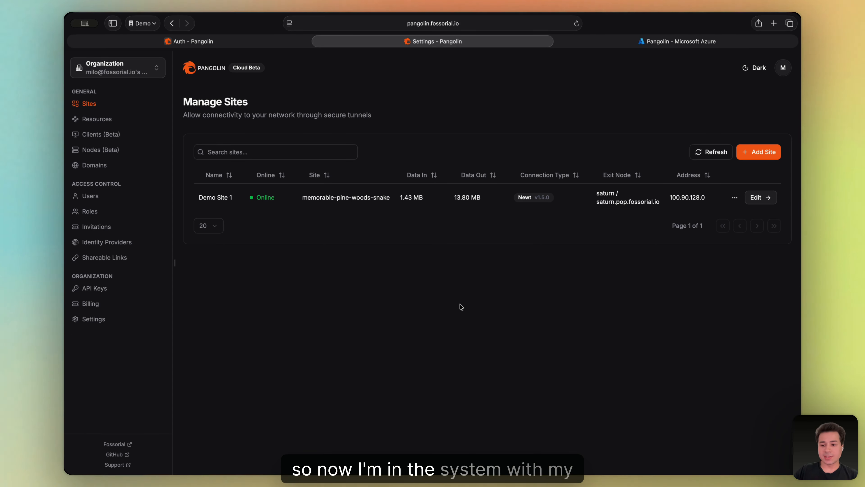
pyautogui.click(784, 68)
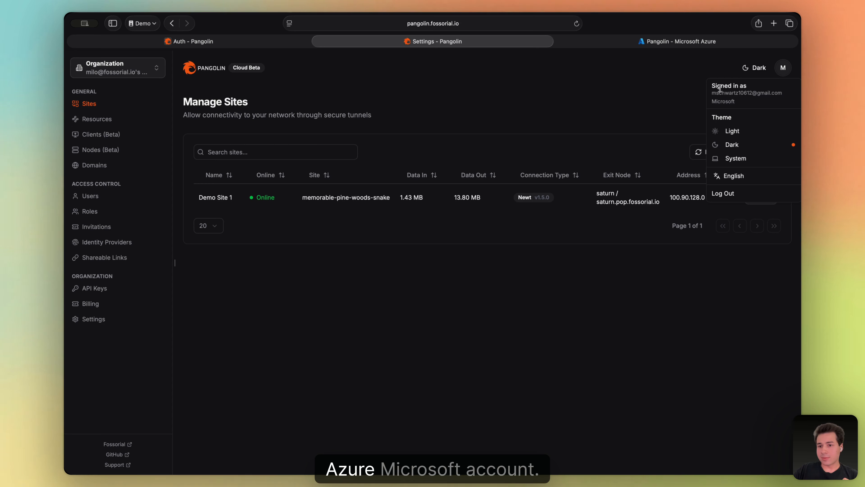
pyautogui.click(664, 93)
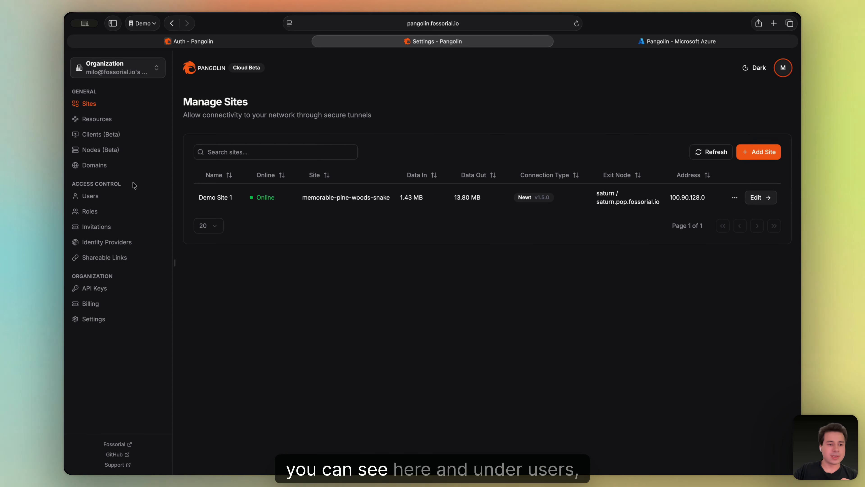
pyautogui.click(93, 199)
pyautogui.moveTo(218, 195); pyautogui.dragTo(438, 201)
pyautogui.click(439, 201)
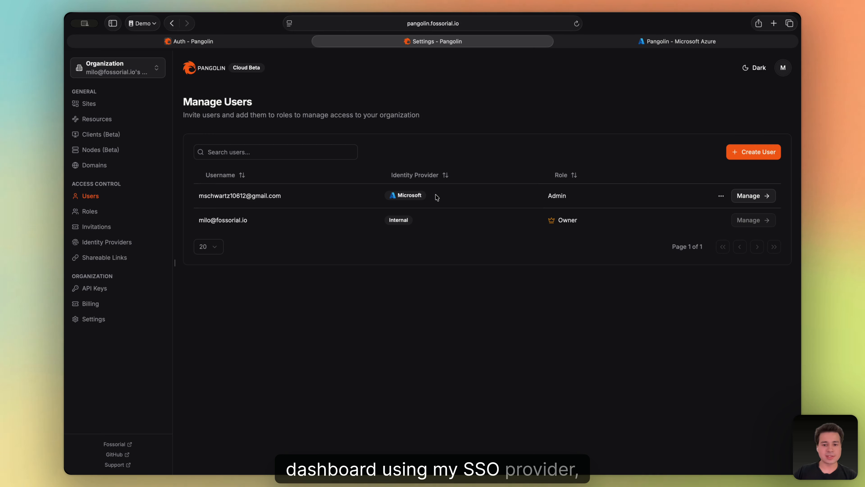
# Copy the Grafana resource's access URL from Resources and log out.
pyautogui.click(136, 119)
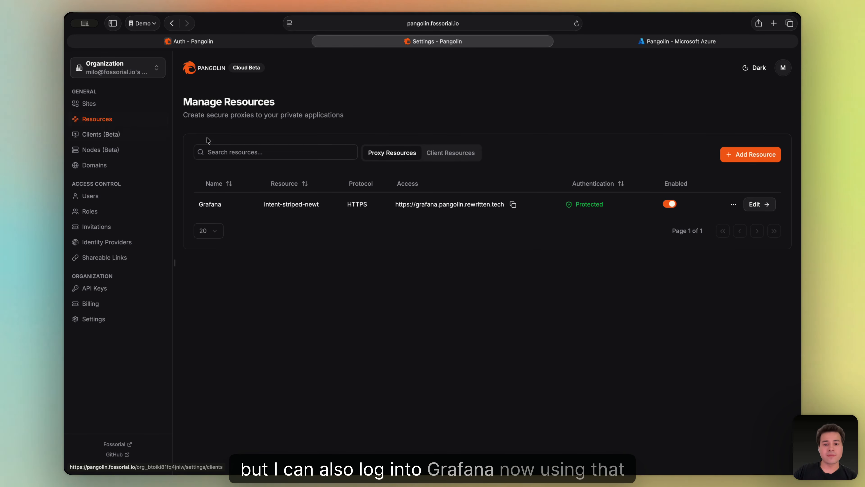
pyautogui.click(513, 204)
pyautogui.click(783, 68)
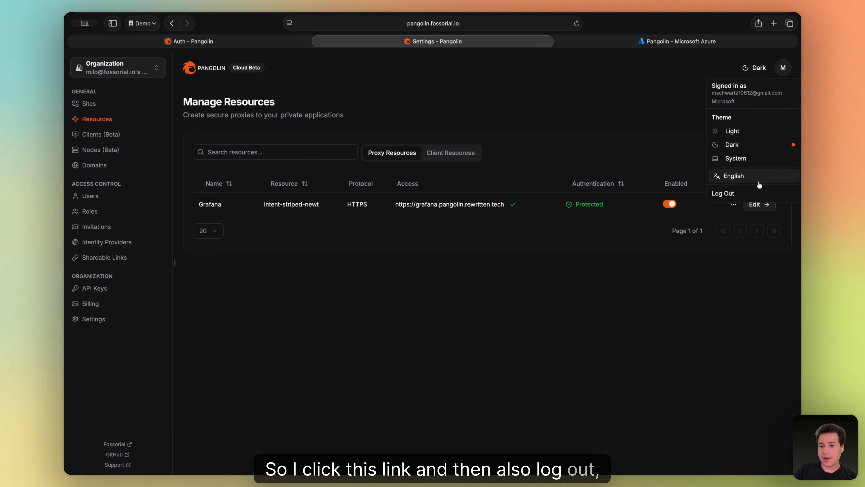
pyautogui.click(728, 192)
# Load the Grafana URL and start authentication through Microsoft.
pyautogui.click(475, 23)
pyautogui.press('super+v')
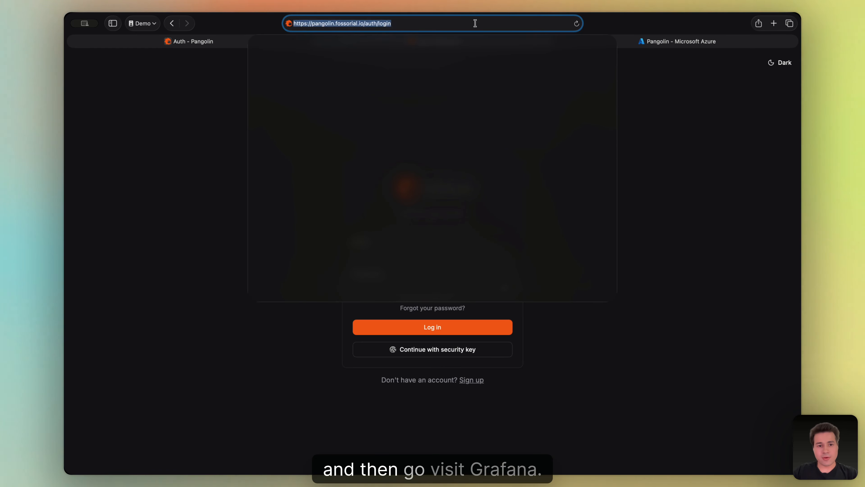
pyautogui.press('Return')
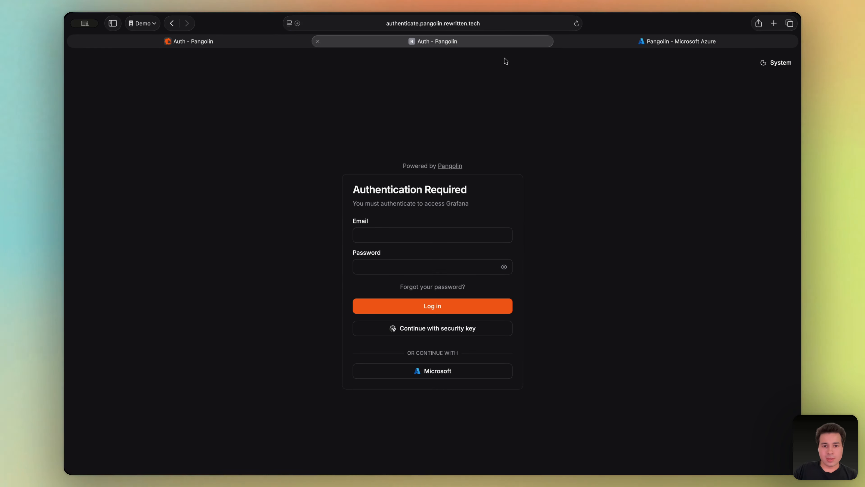
pyautogui.moveTo(360, 190); pyautogui.dragTo(474, 201)
pyautogui.click(458, 201)
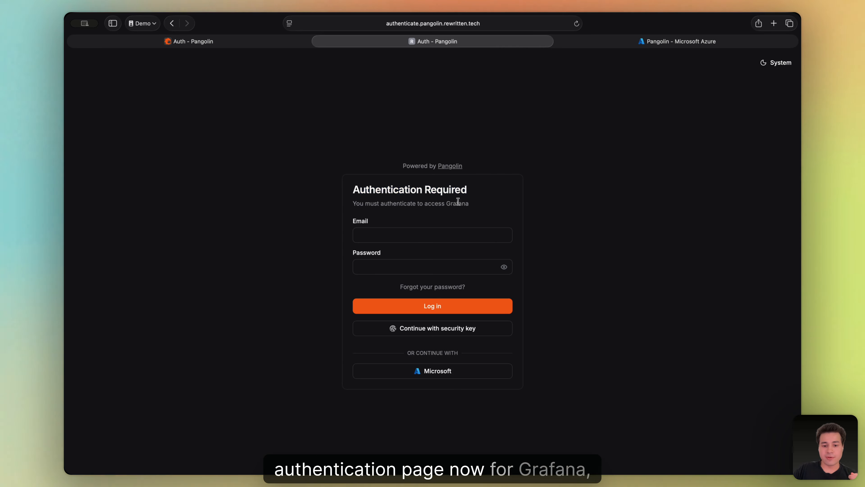
pyautogui.click(437, 370)
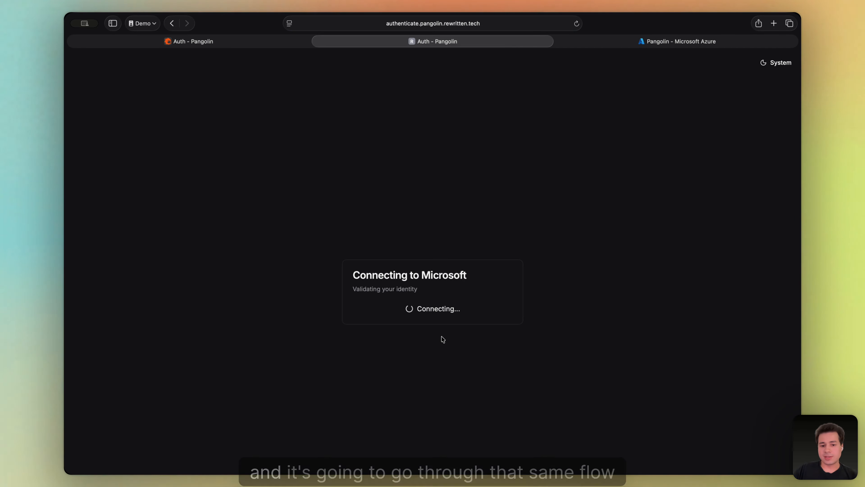